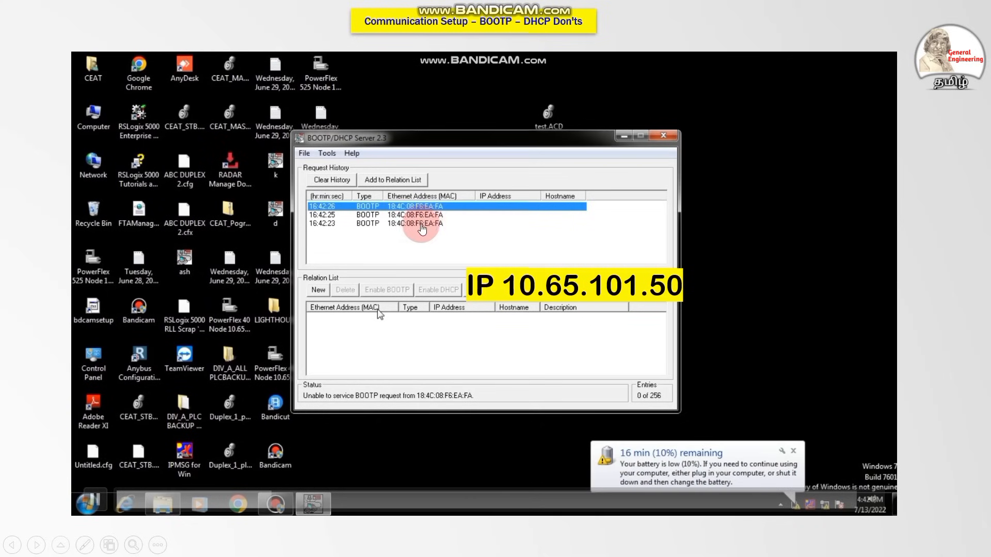
# Open a new relation list entry in the BOOTP/DHCP server and begin its IP address with 10.
pyautogui.click(319, 290)
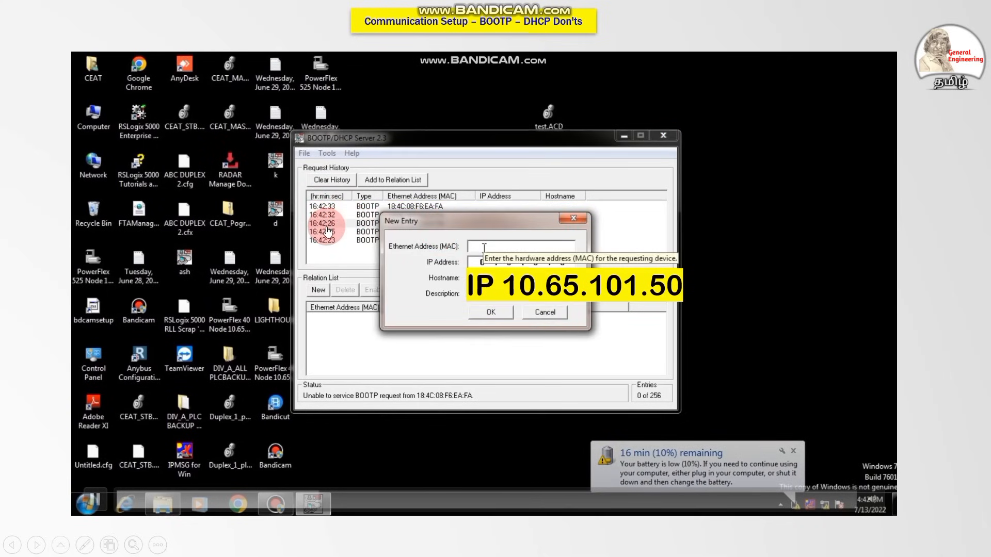
pyautogui.write('10')
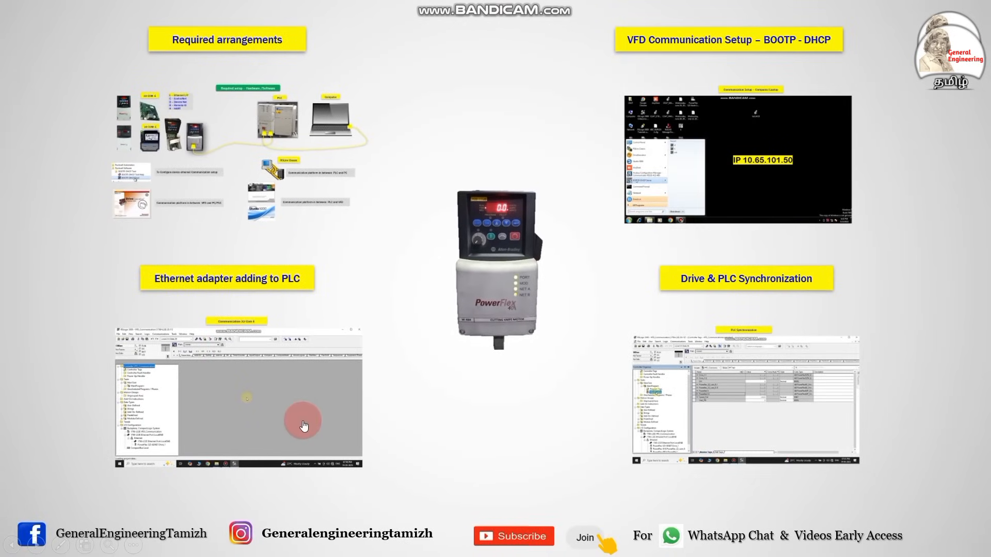
# Switch to RSLogix 5000 and start adding a new module to the Ethernet network in the I/O configuration.
pyautogui.click(289, 403)
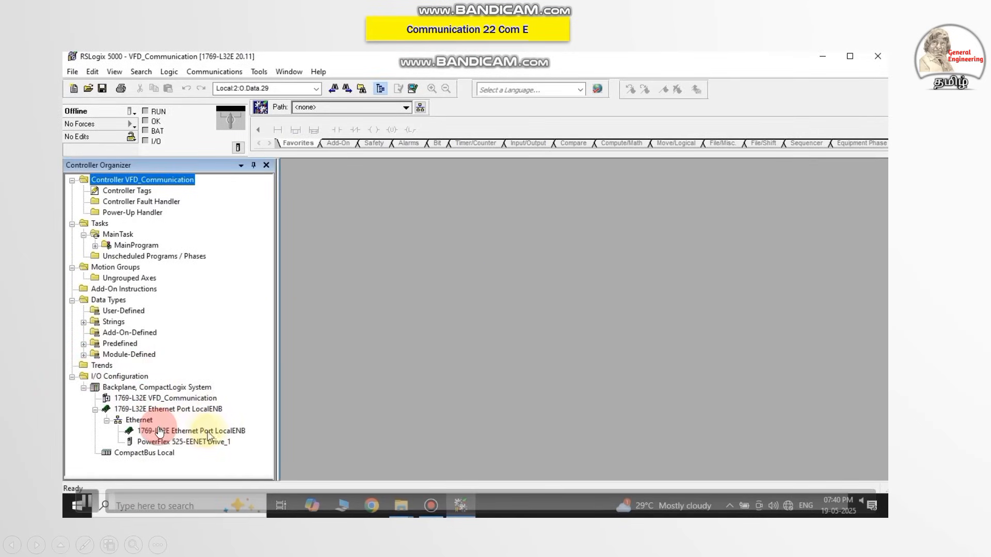
pyautogui.click(179, 442)
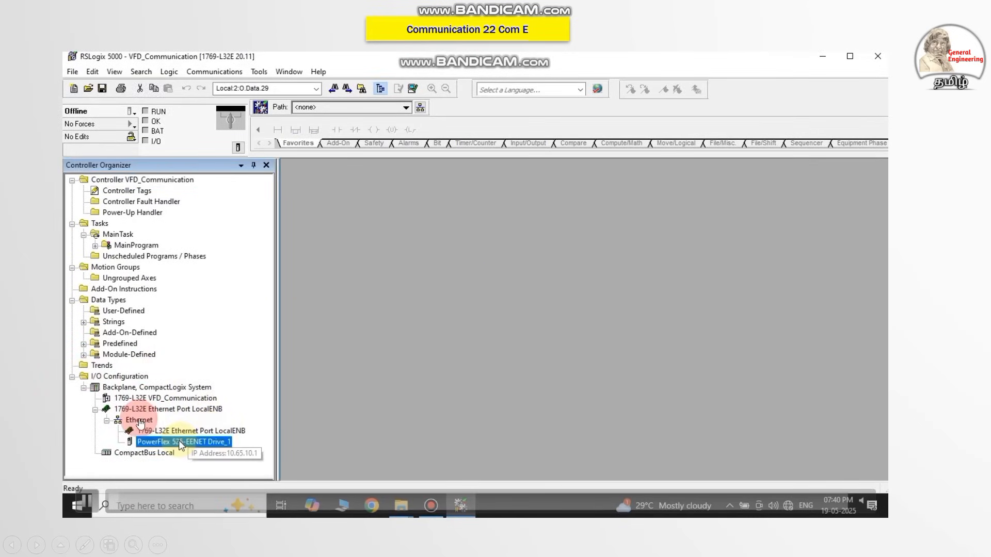
pyautogui.click(145, 421)
pyautogui.rightClick(144, 420)
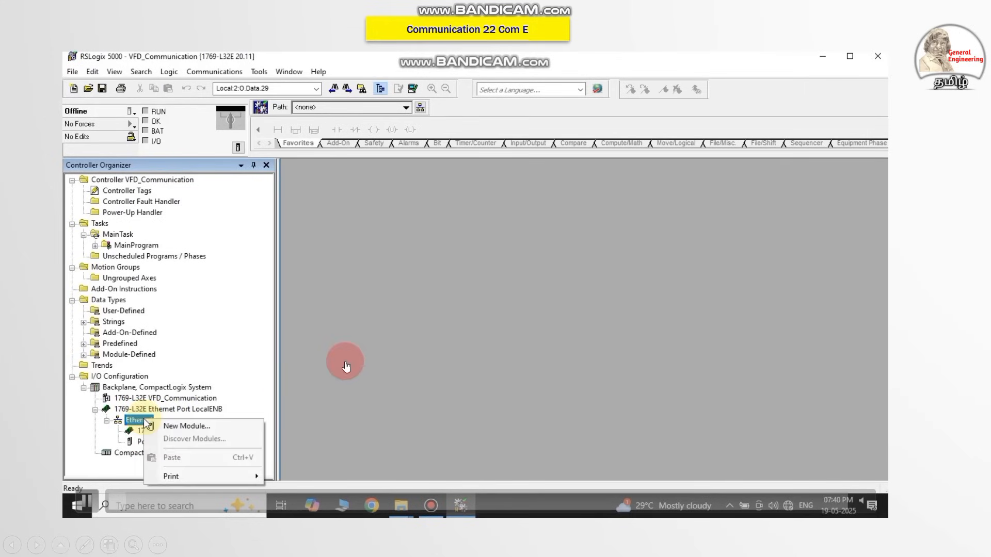
pyautogui.click(175, 424)
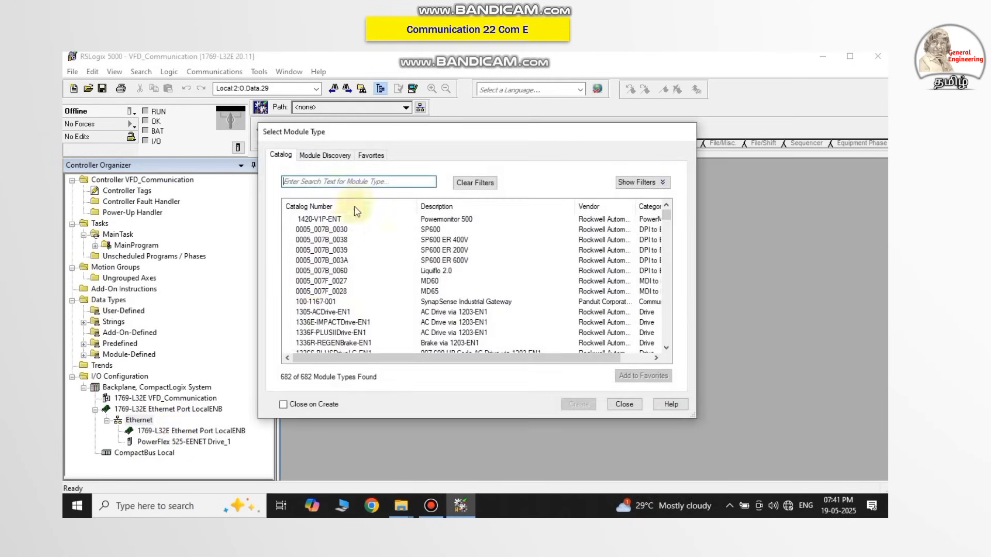
# Try to find the 22-COMM-E drive by filtering the module catalog with 22co, 22c and 22.
pyautogui.click(336, 184)
pyautogui.write('22co')
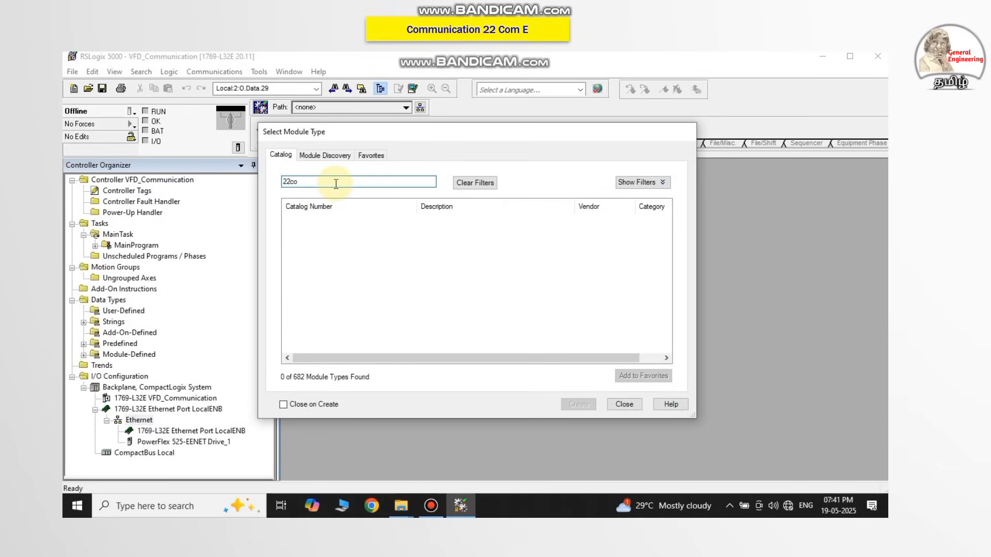
pyautogui.press('BackSpace')
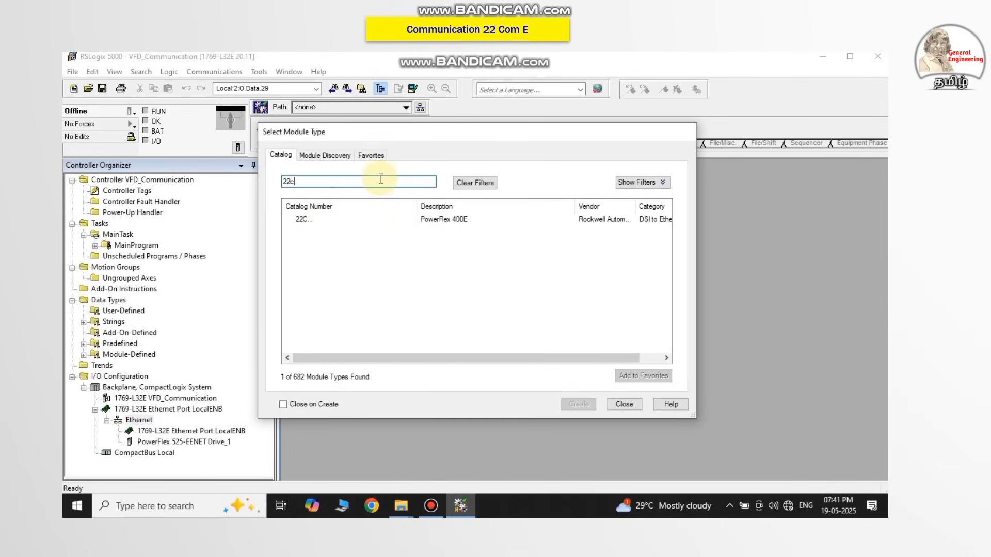
pyautogui.press('BackSpace')
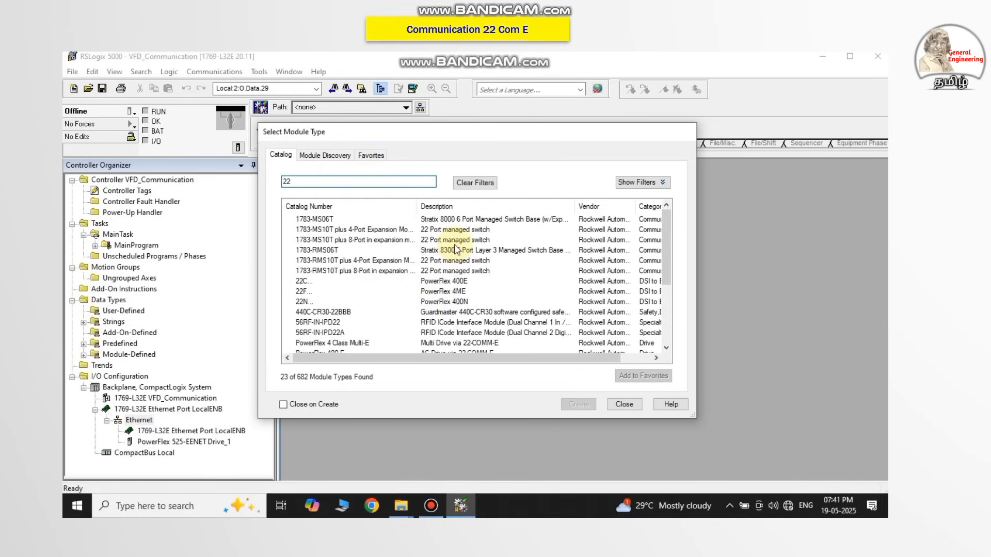
pyautogui.scroll(-3, 438, 269)
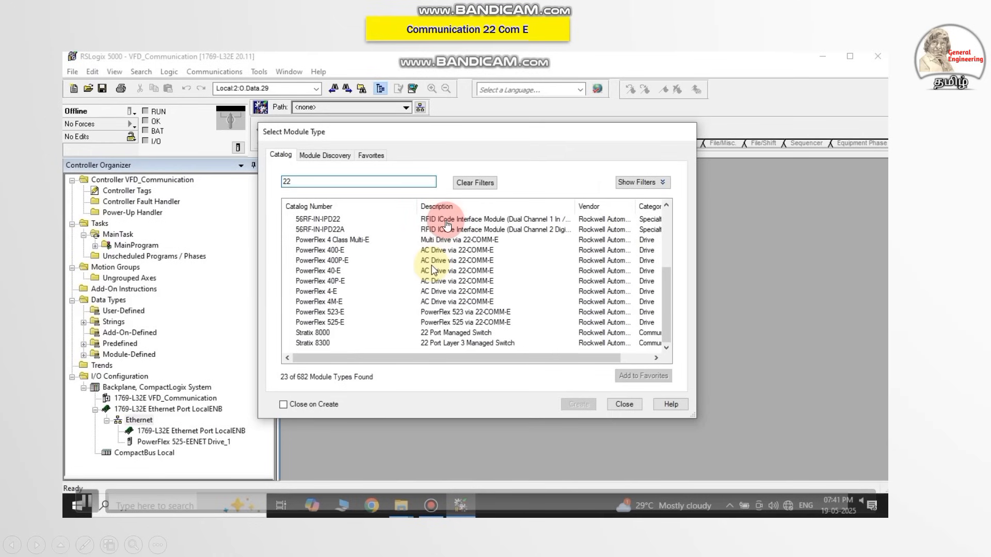
pyautogui.scroll(3, 438, 258)
pyautogui.scroll(1, 447, 225)
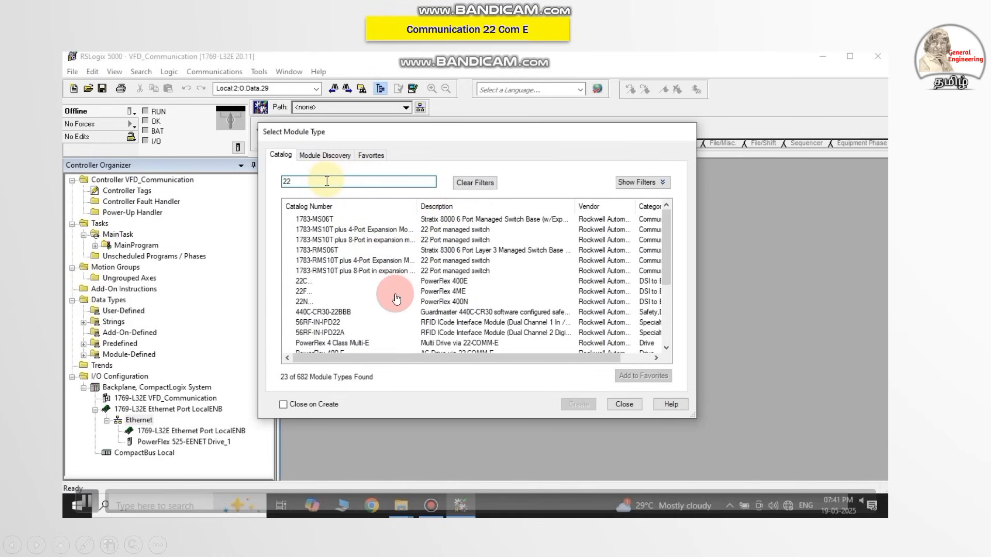
# Try filtering the module catalog by com instead and clear the search text again.
pyautogui.press('BackSpace')
pyautogui.press('BackSpace')
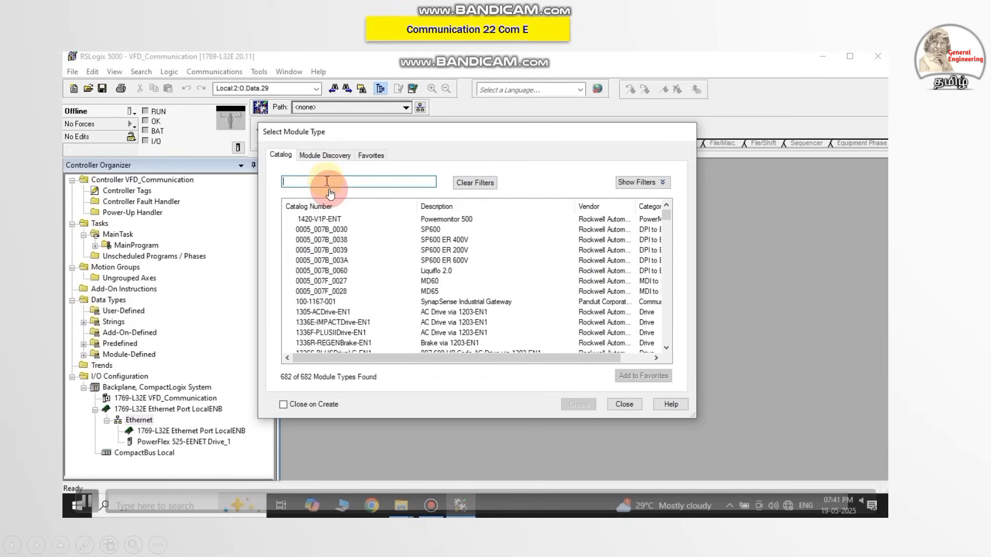
pyautogui.write('com')
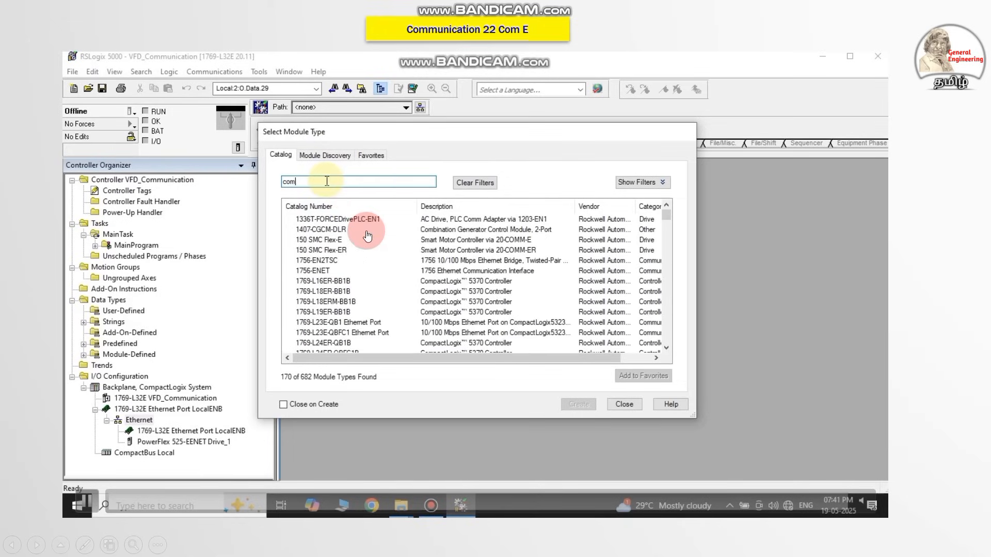
pyautogui.write('e')
pyautogui.press('BackSpace')
pyautogui.write('e')
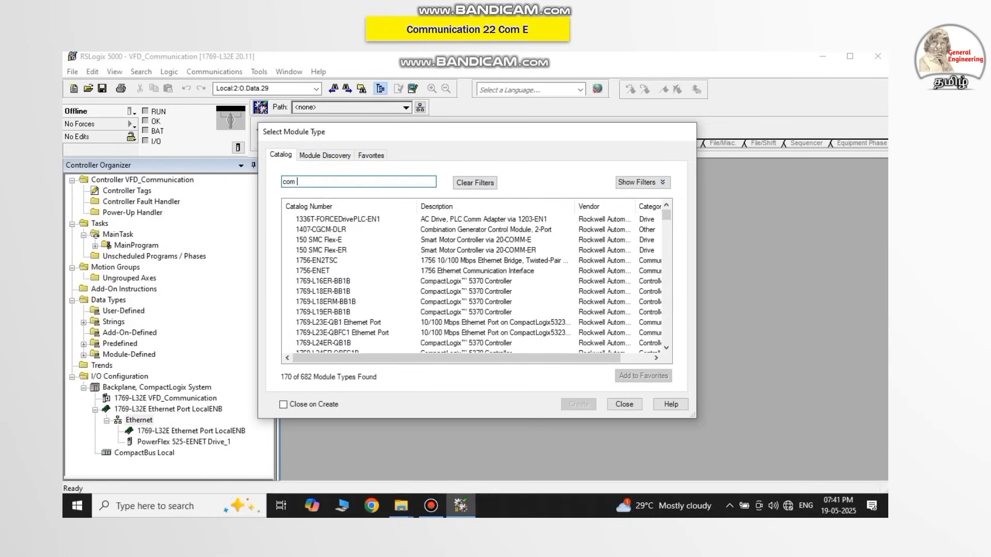
pyautogui.press('BackSpace')
pyautogui.press('BackSpace')
pyautogui.press('BackSpace')
pyautogui.press('BackSpace')
pyautogui.press('BackSpace')
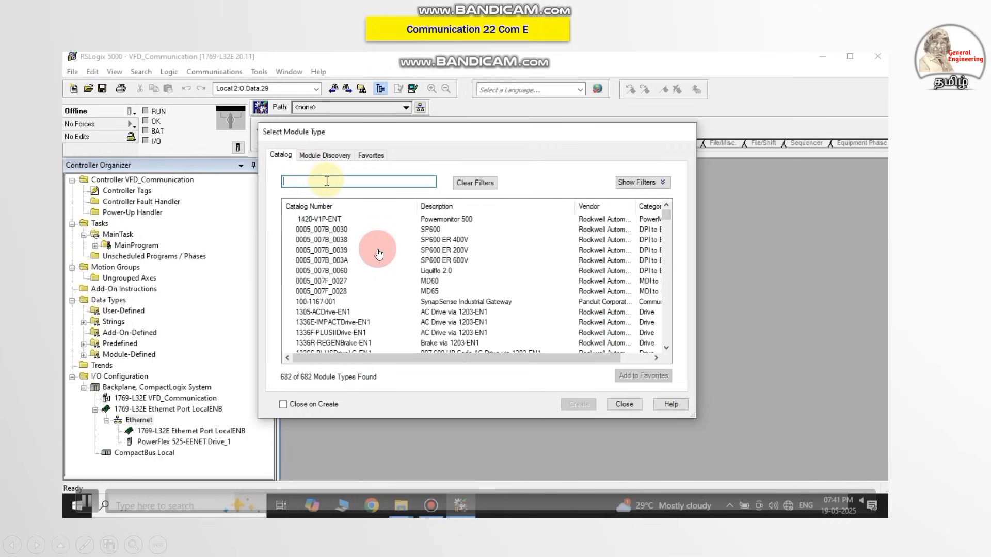
# Filter the module catalog by 22 and create a module from the PowerFlex 40-E entry.
pyautogui.write('22')
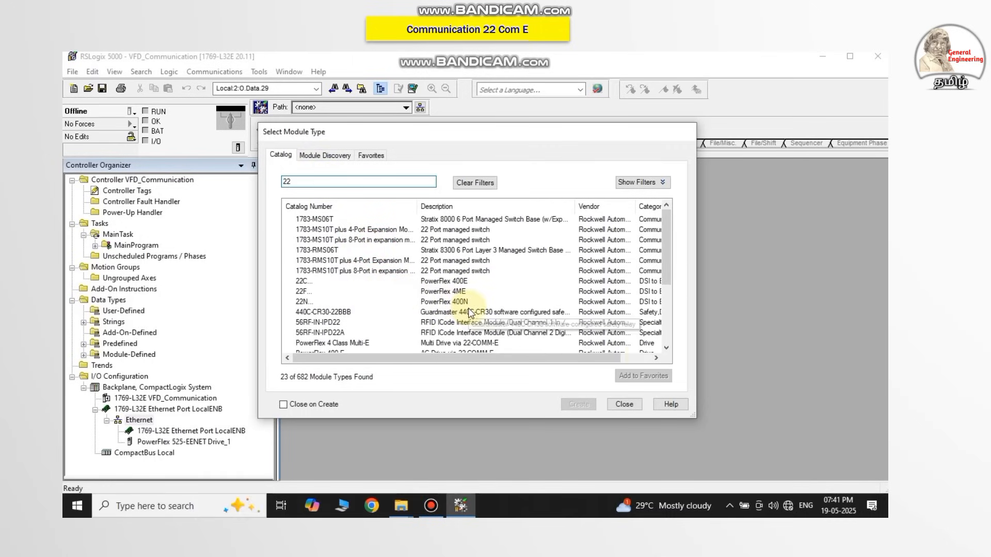
pyautogui.moveTo(668, 274); pyautogui.dragTo(668, 279)
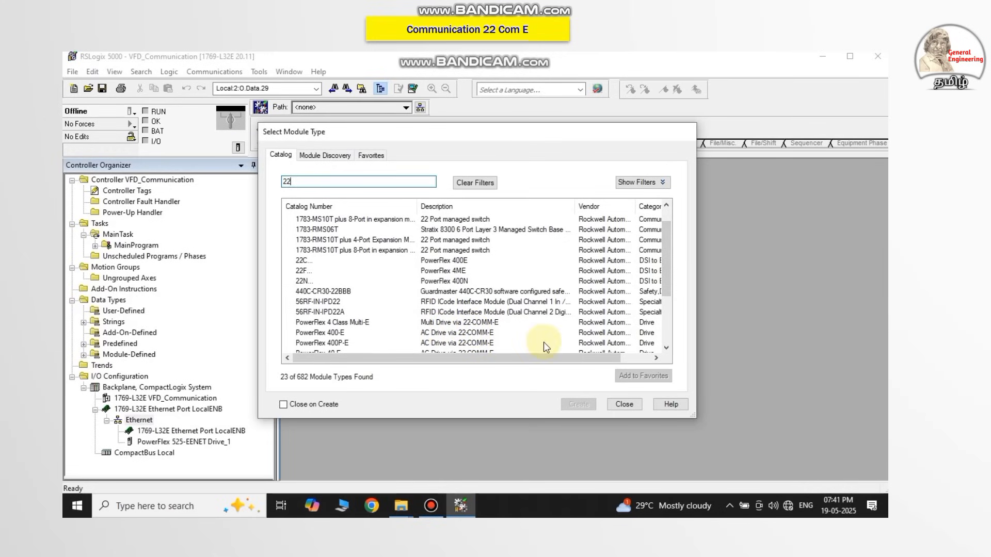
pyautogui.click(666, 349)
pyautogui.click(666, 349)
pyautogui.click(665, 348)
pyautogui.click(665, 349)
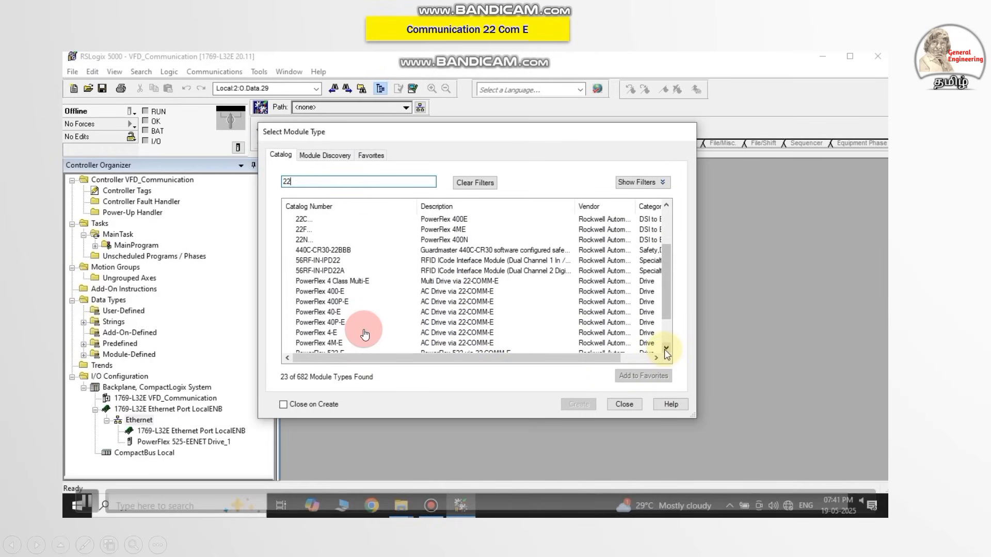
pyautogui.click(666, 349)
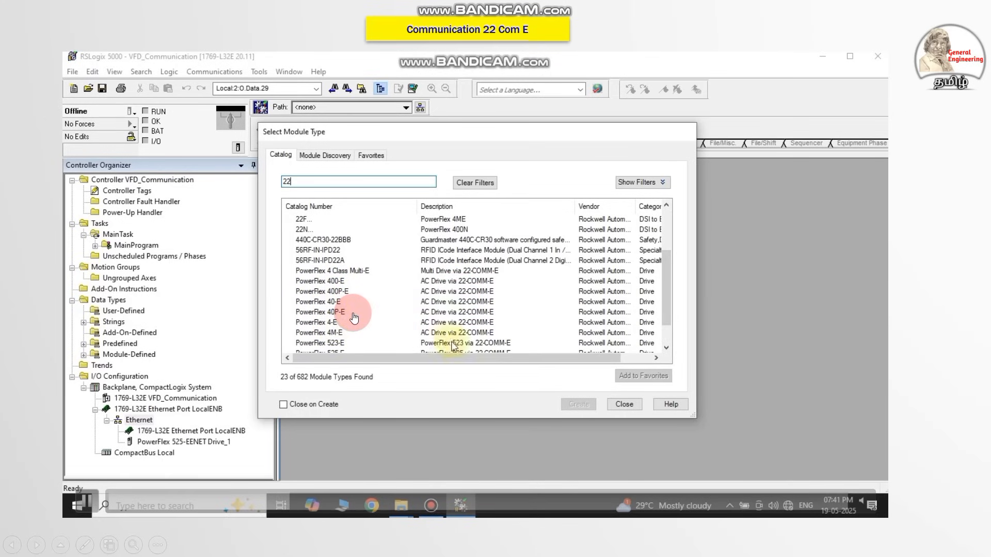
pyautogui.click(666, 348)
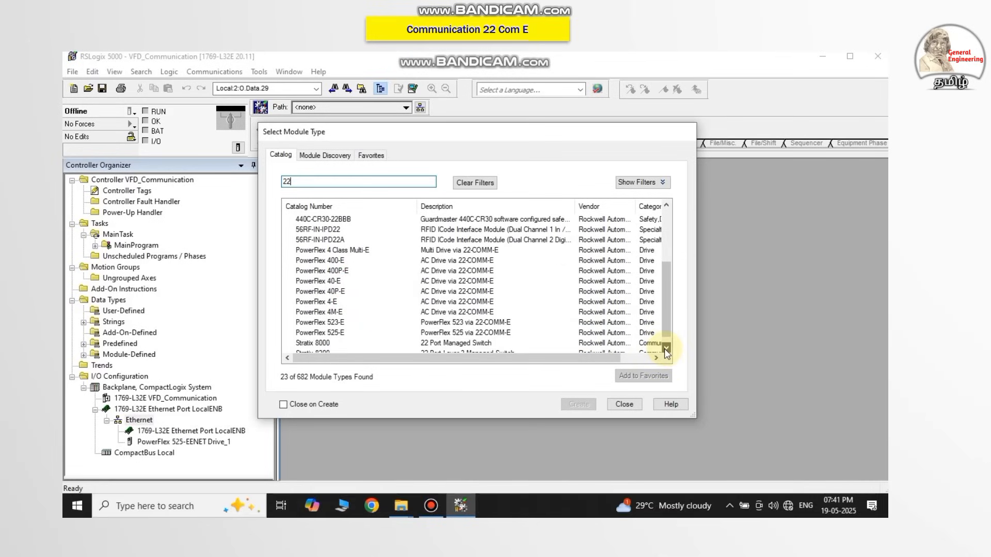
pyautogui.click(666, 348)
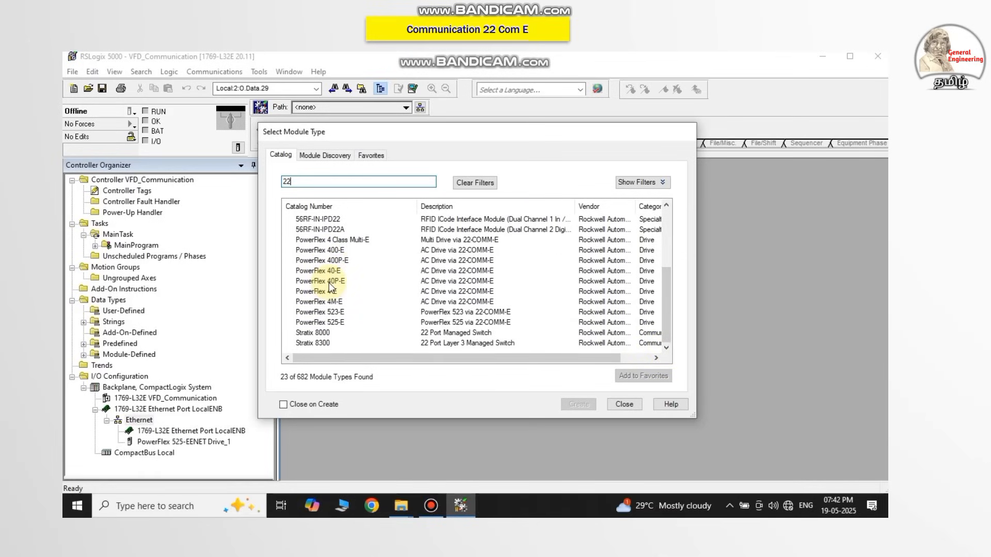
pyautogui.click(320, 271)
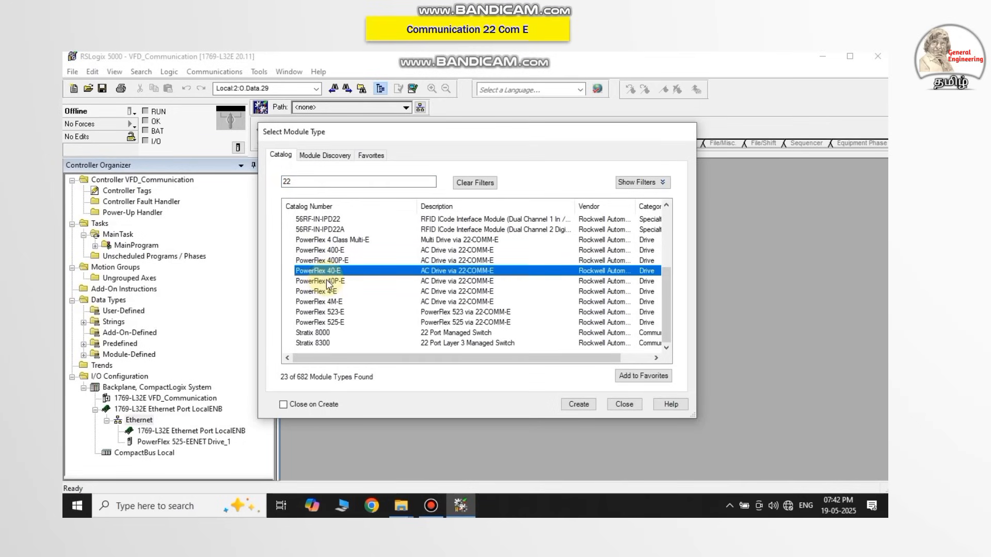
pyautogui.click(327, 282)
pyautogui.click(317, 270)
pyautogui.click(574, 405)
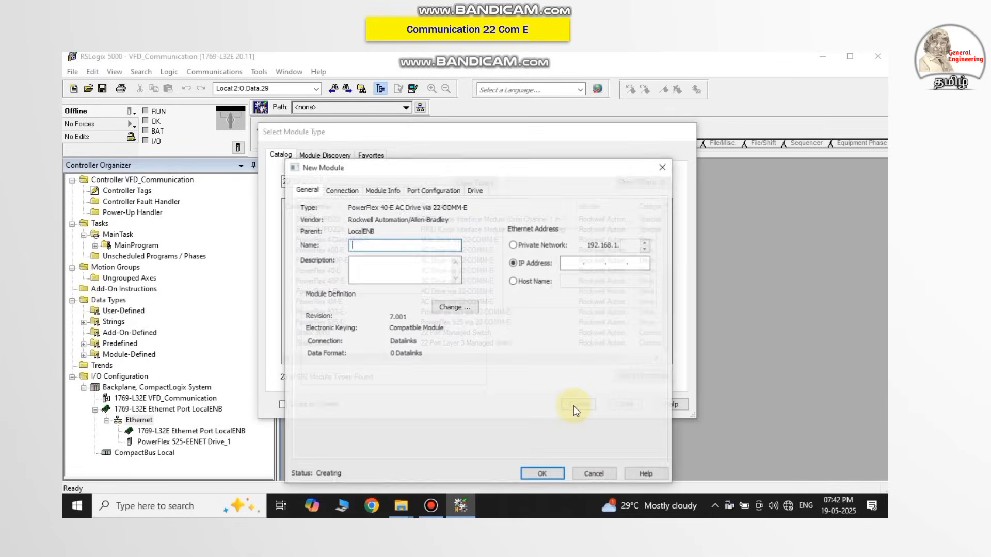
# Name the new PowerFlex 40-E module Powerflex_22_com_E.
pyautogui.click(370, 248)
pyautogui.write('Powerflex')
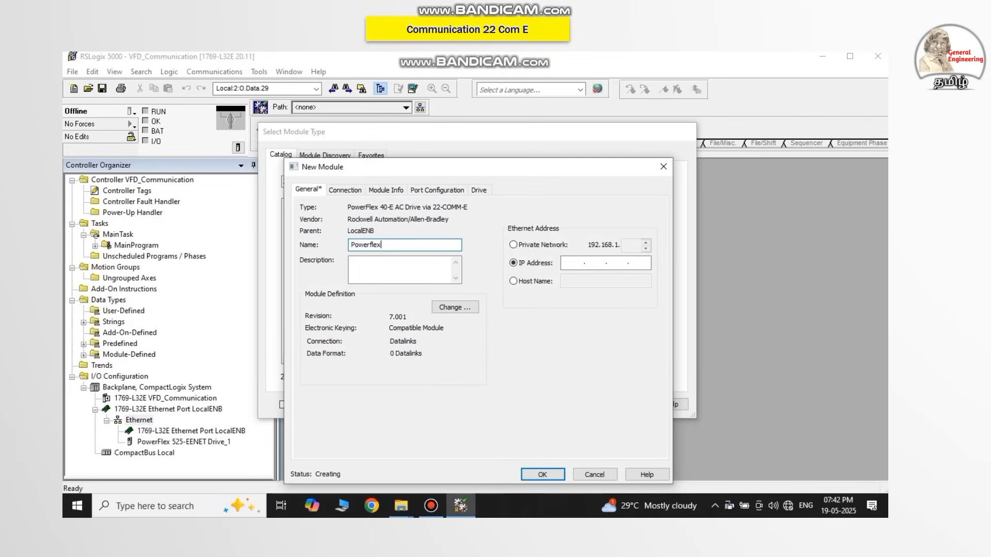
pyautogui.write('_22_com_E')
# Set the new module's Ethernet IP address to 10.65.101.50.
pyautogui.click(571, 264)
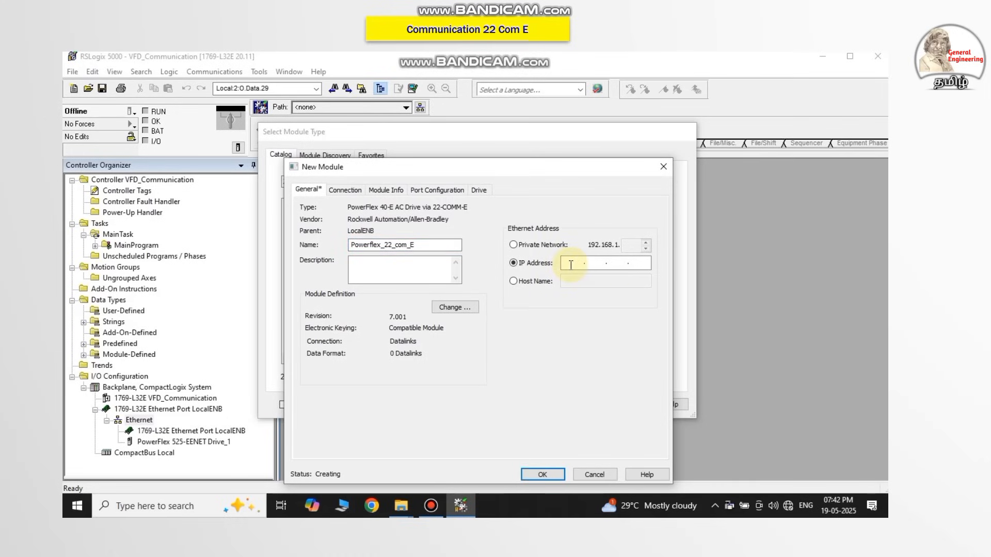
pyautogui.write('10.')
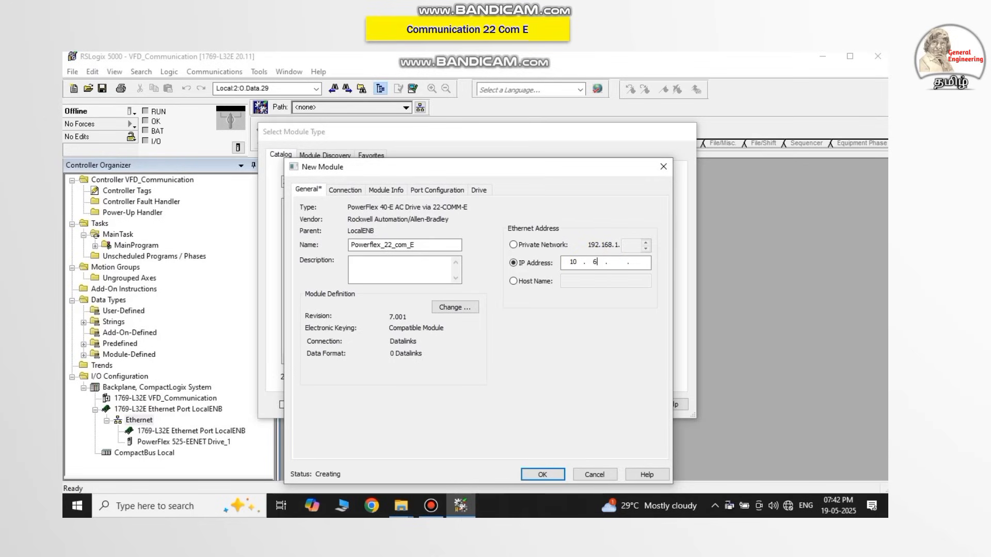
pyautogui.write('65.')
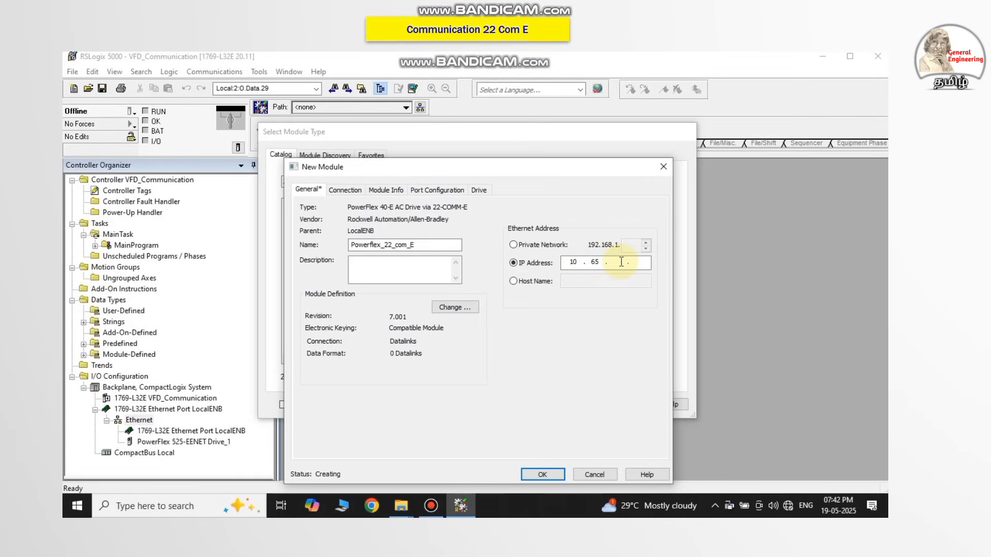
pyautogui.write('101.50')
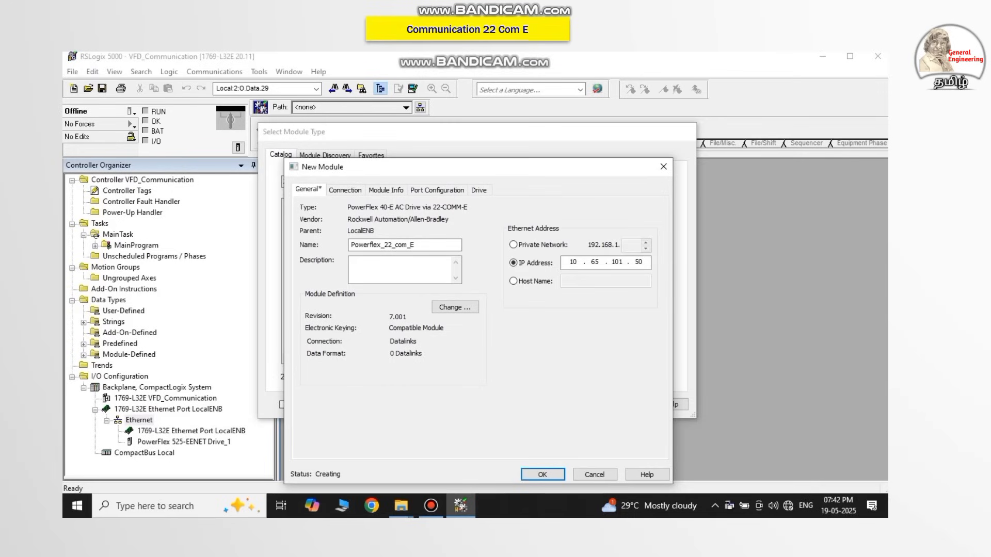
# Review the new module's connection, port configuration and drive settings and confirm its creation.
pyautogui.click(355, 194)
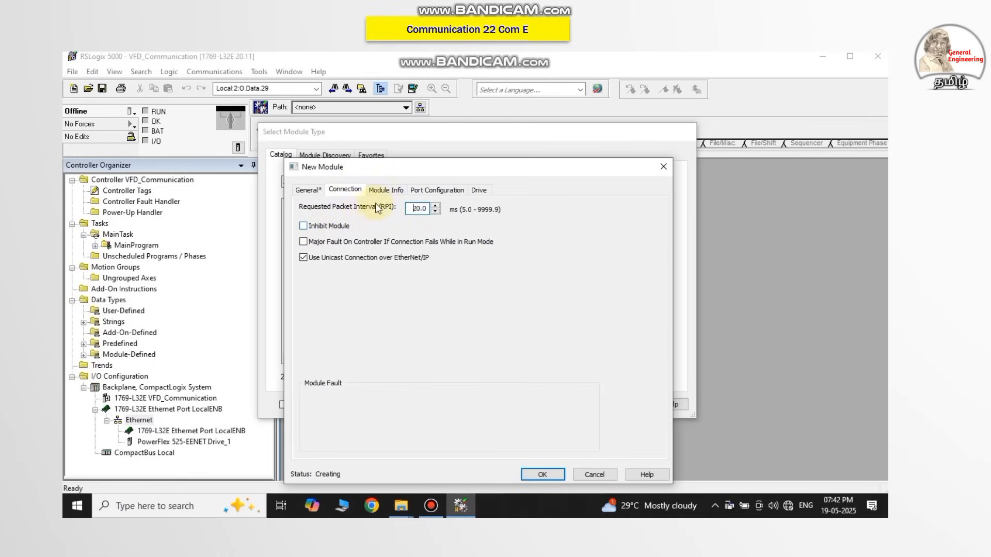
pyautogui.click(423, 192)
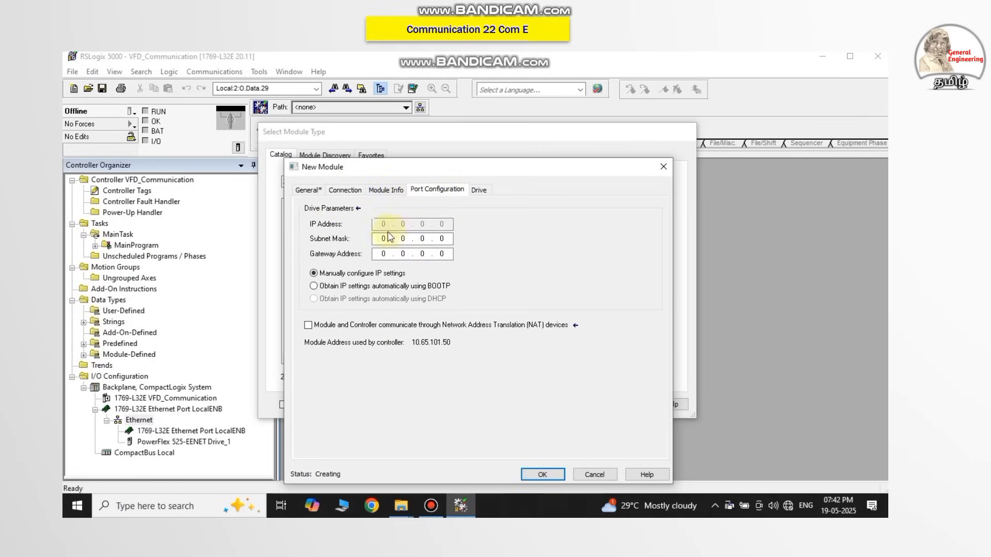
pyautogui.click(477, 192)
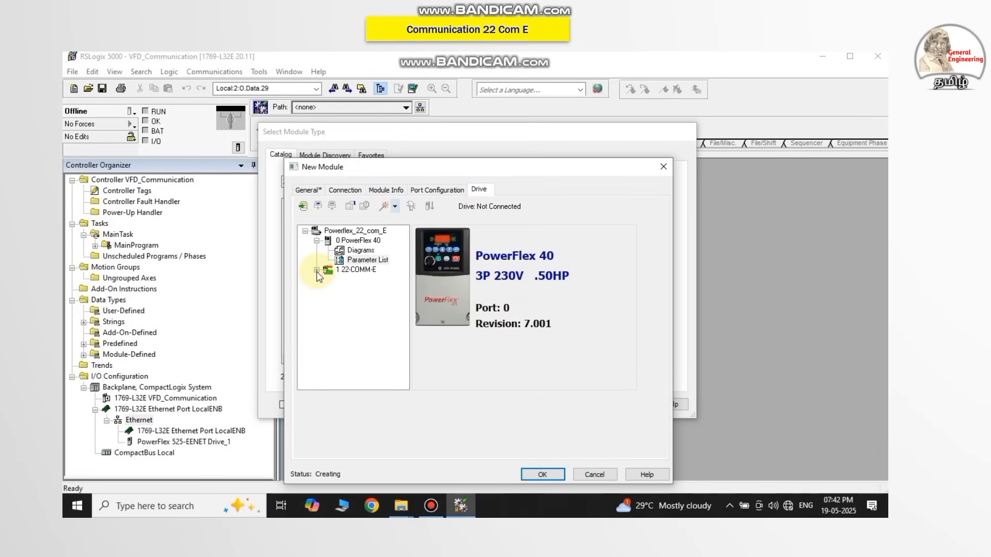
pyautogui.click(219, 183)
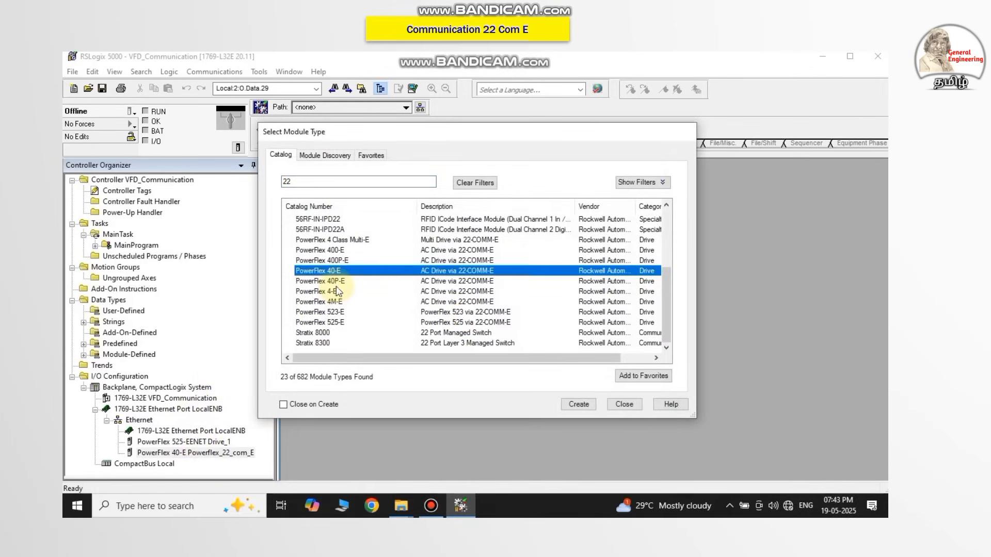
# Create a new module from the PowerFlex 40P-E catalog entry and name it 40P.
pyautogui.click(335, 281)
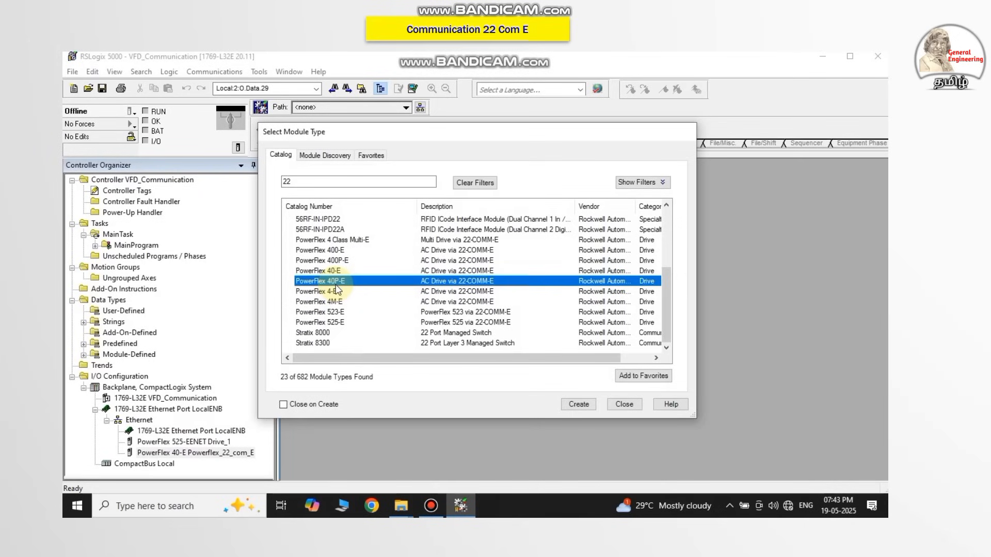
pyautogui.click(588, 405)
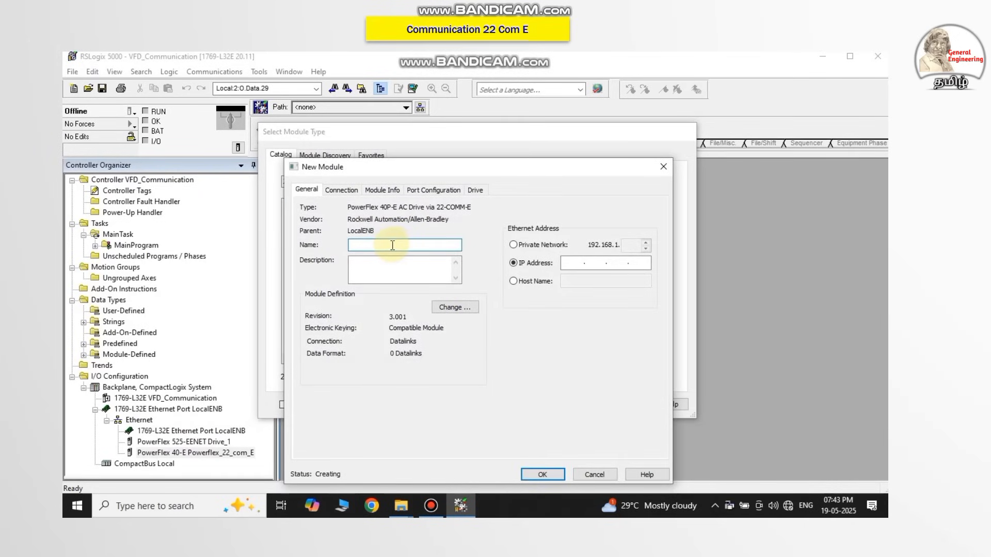
pyautogui.write('40P')
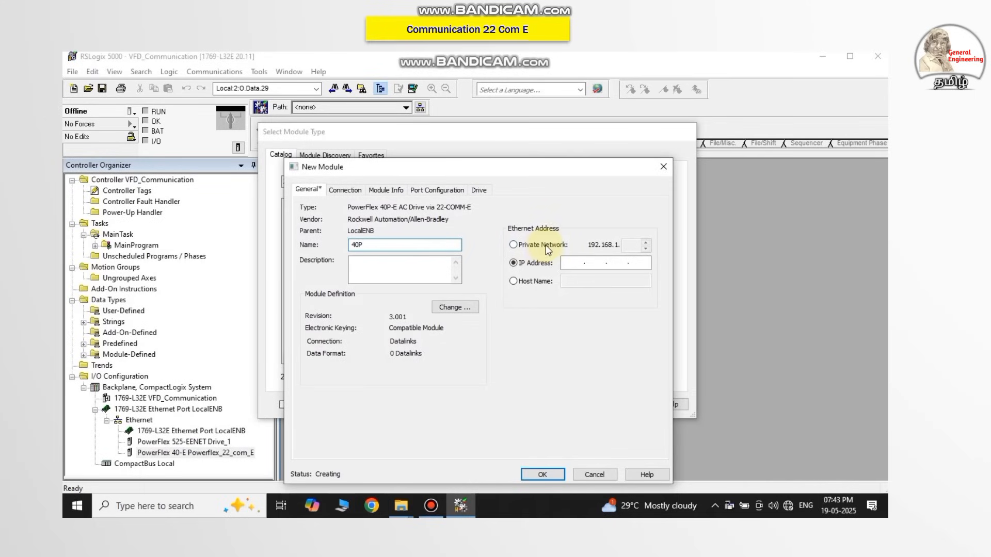
# Set the 40P-E module's Ethernet IP address to 10.65.101.51.
pyautogui.click(573, 265)
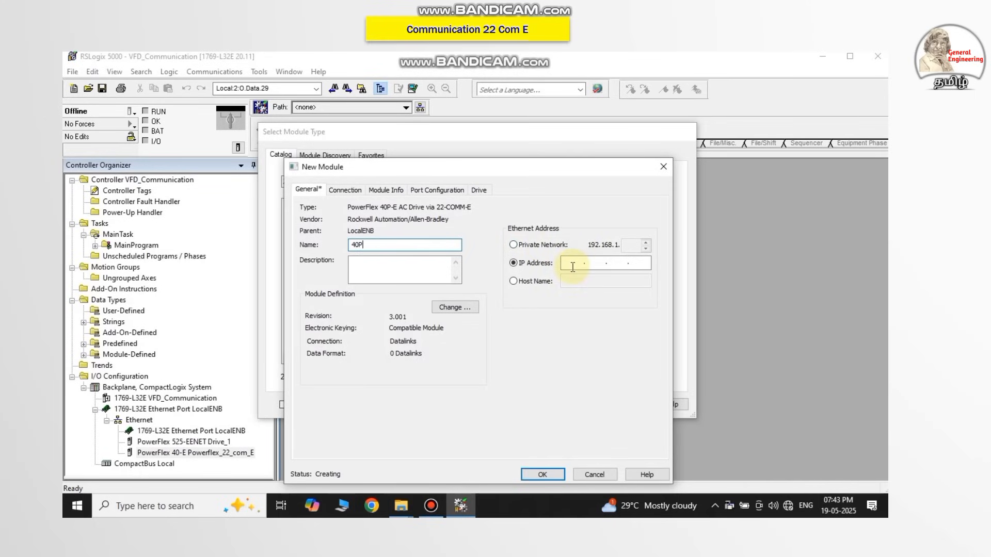
pyautogui.write('1')
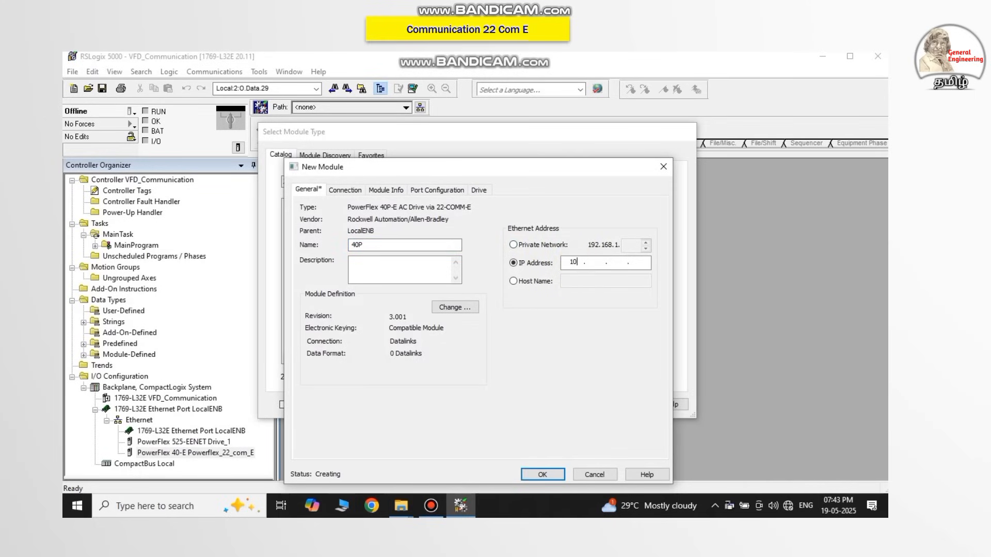
pyautogui.write('0 . 65 . 101 . 51')
# Review the new module's drive tree with its 22-COMM-E device parameters, and its port configuration.
pyautogui.click(480, 191)
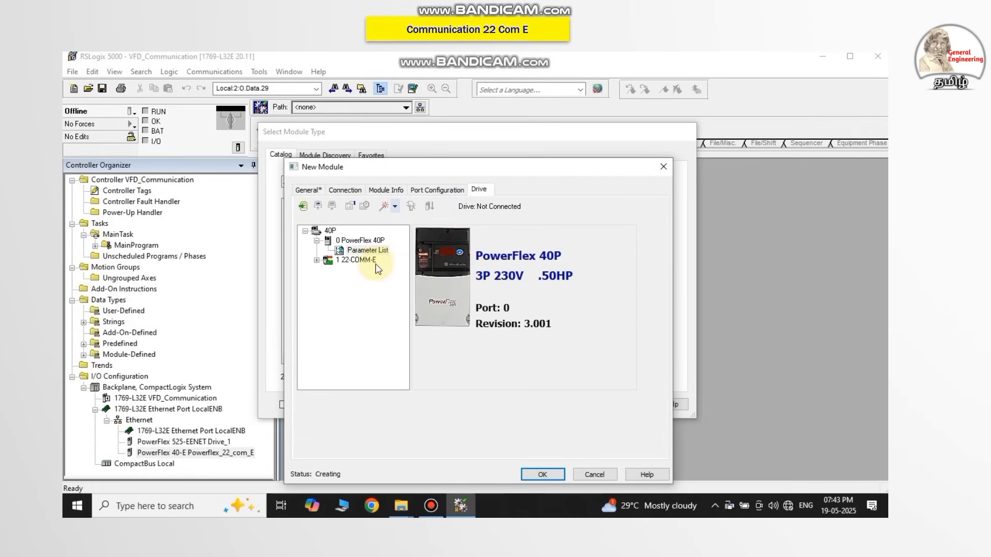
pyautogui.click(316, 260)
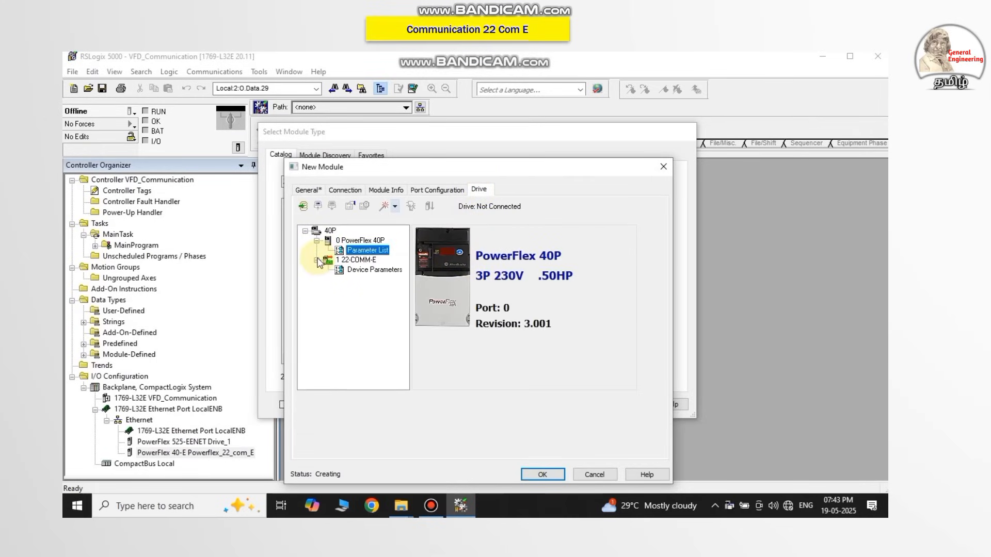
pyautogui.click(360, 272)
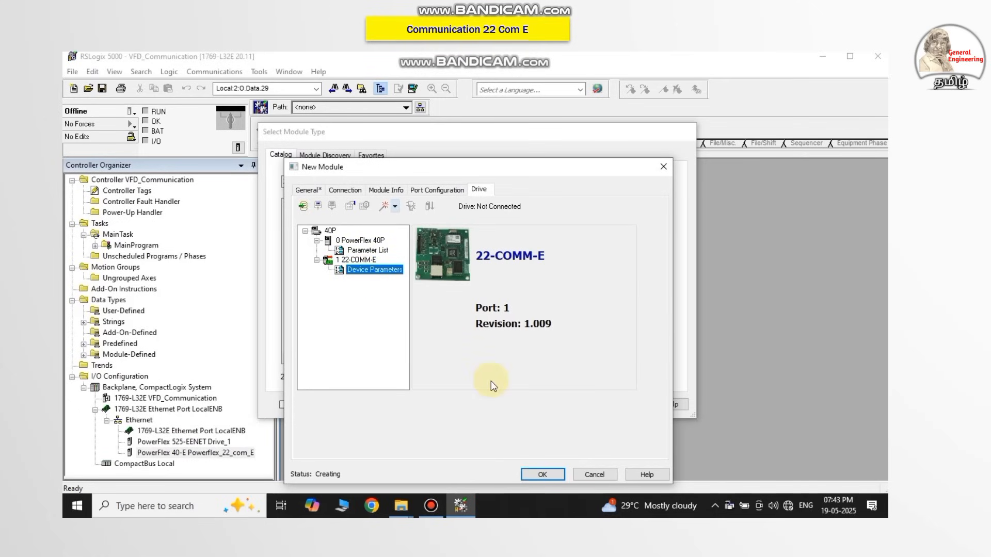
pyautogui.click(425, 191)
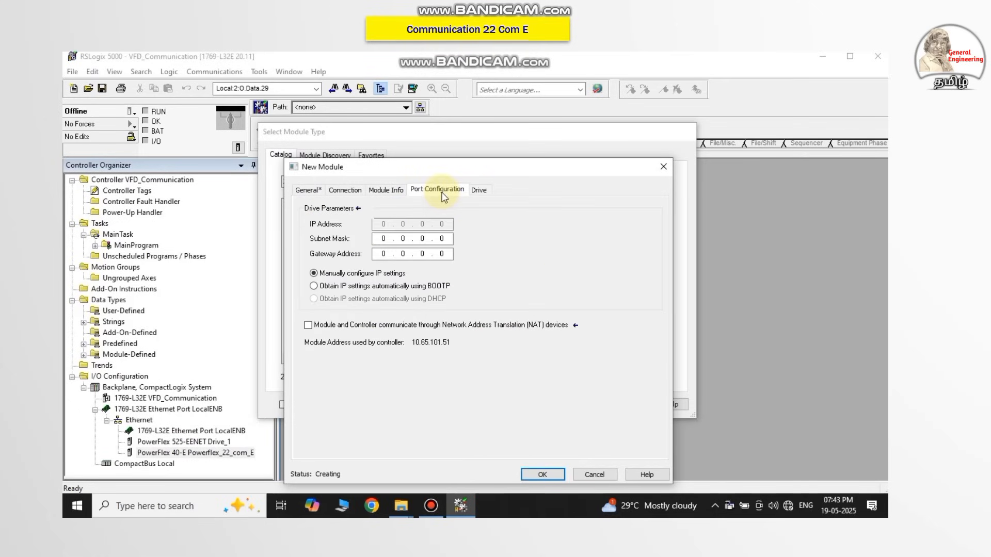
# Examine the module definition and its full or partial drive match options without applying any of them.
pyautogui.click(307, 190)
pyautogui.click(513, 426)
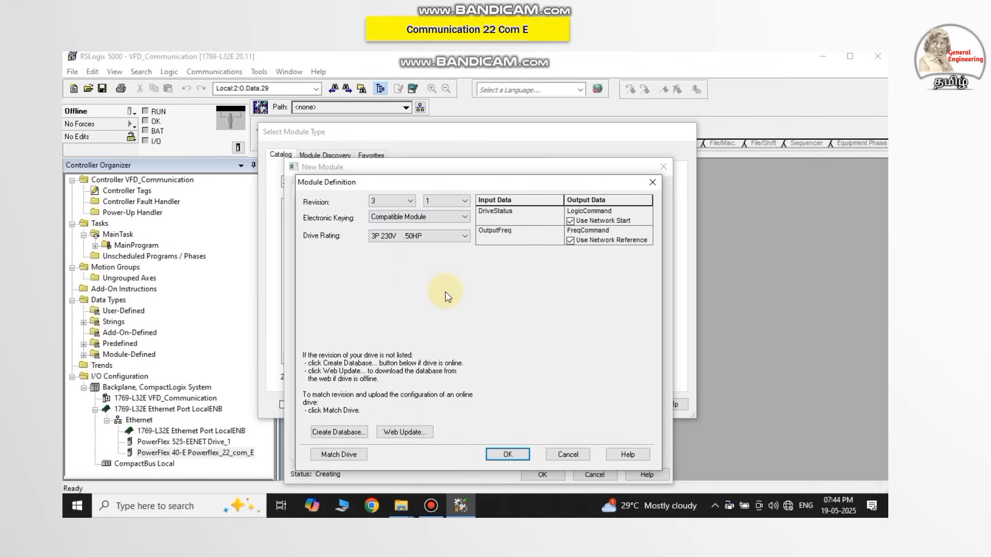
pyautogui.click(340, 454)
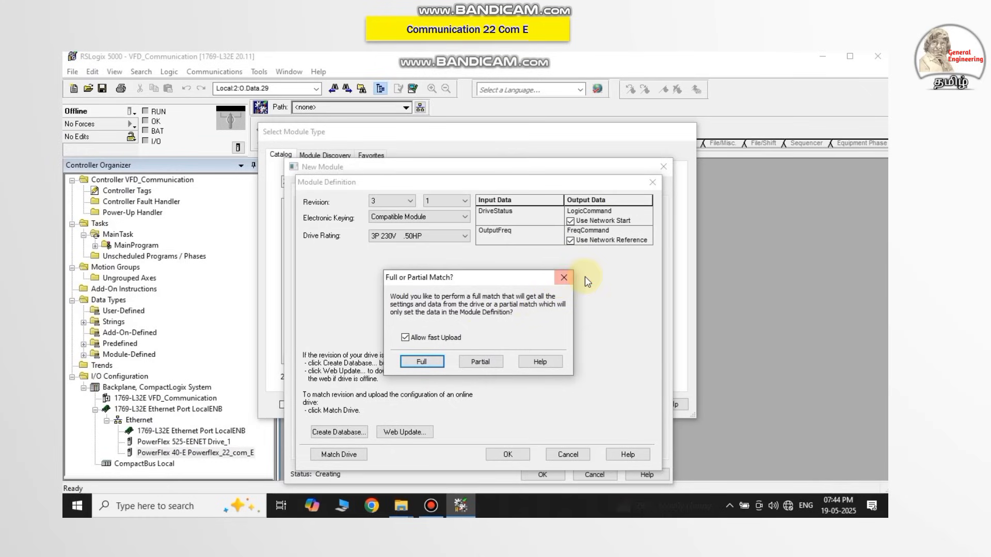
pyautogui.click(568, 279)
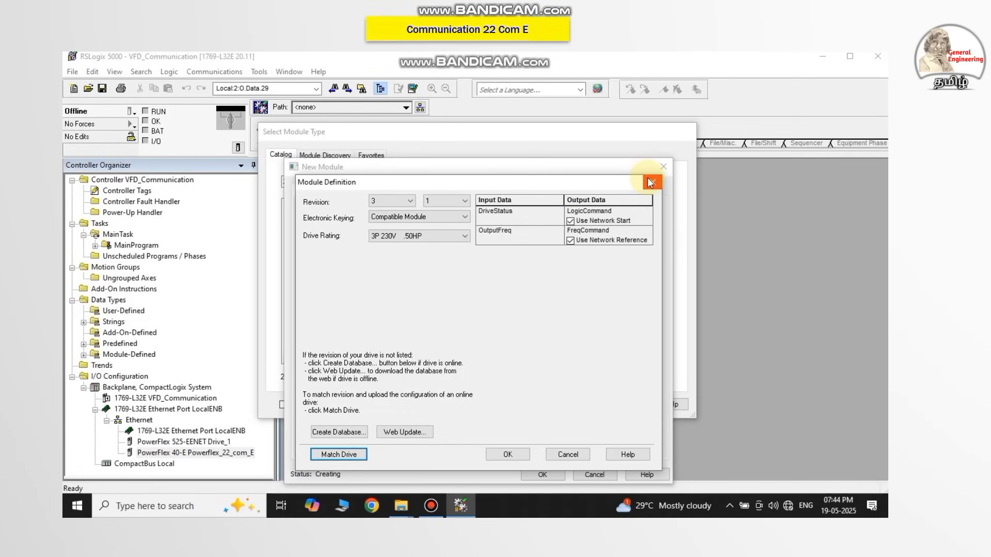
pyautogui.click(650, 180)
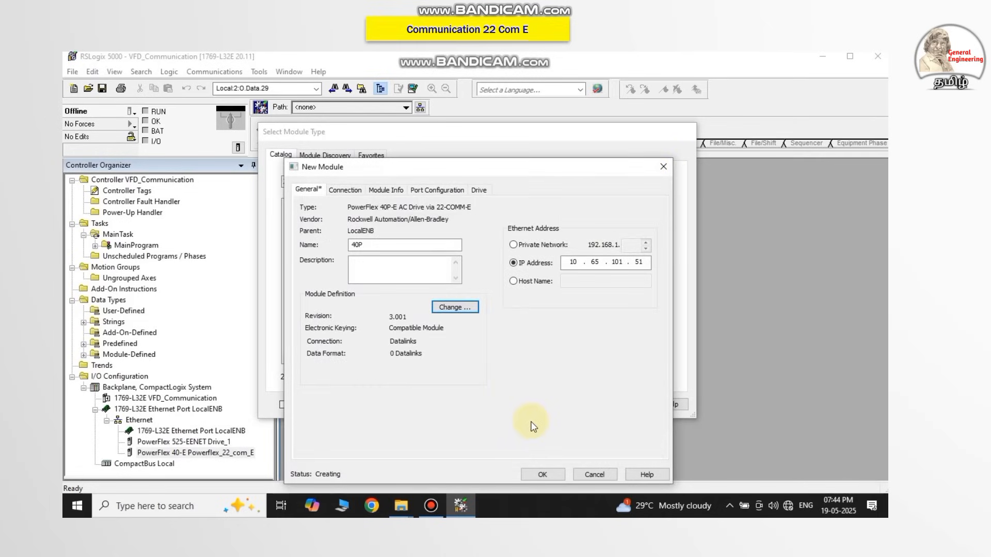
# Rename the new PowerFlex 40P-E module Powerflex1 and finish creating it, closing the module catalog.
pyautogui.click(536, 475)
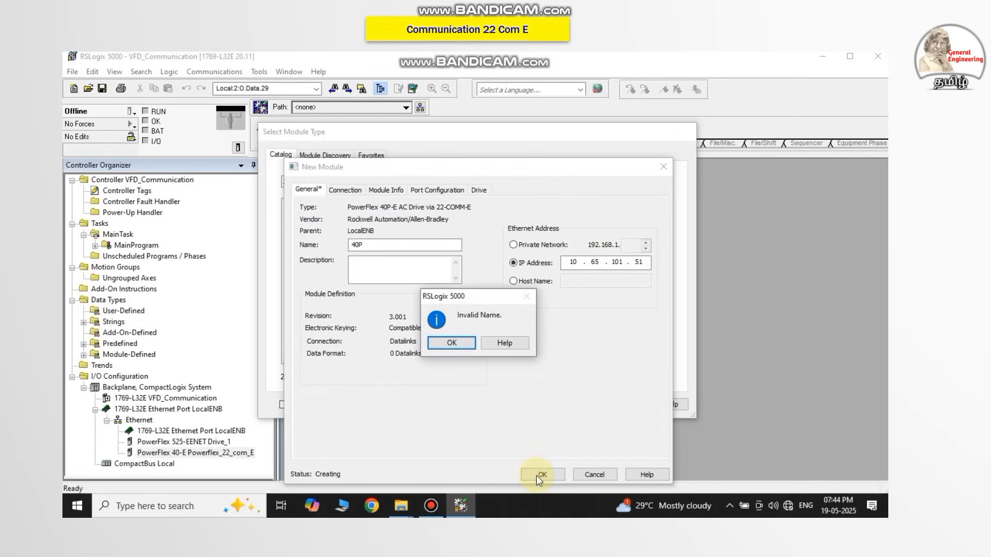
pyautogui.click(452, 343)
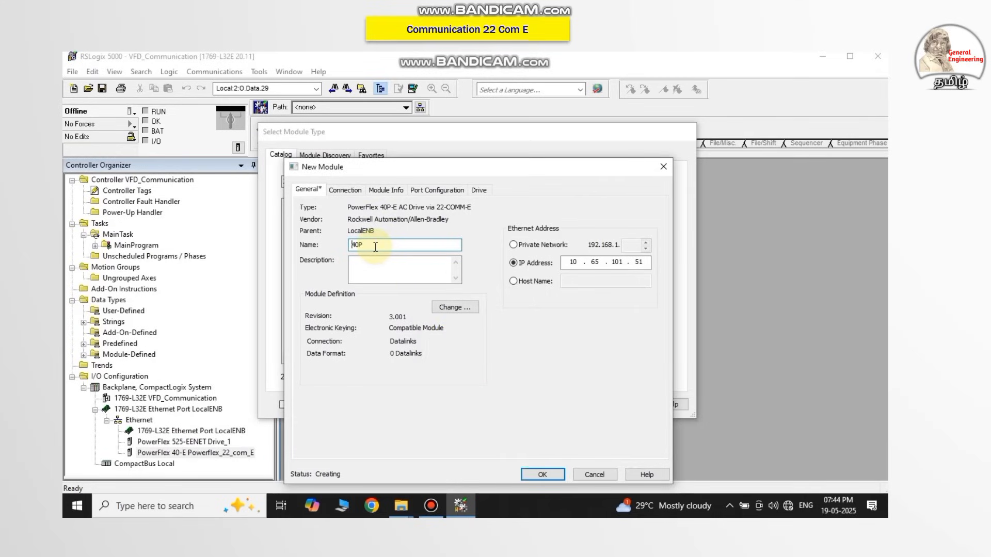
pyautogui.write('_driv')
pyautogui.write('e')
pyautogui.click(541, 473)
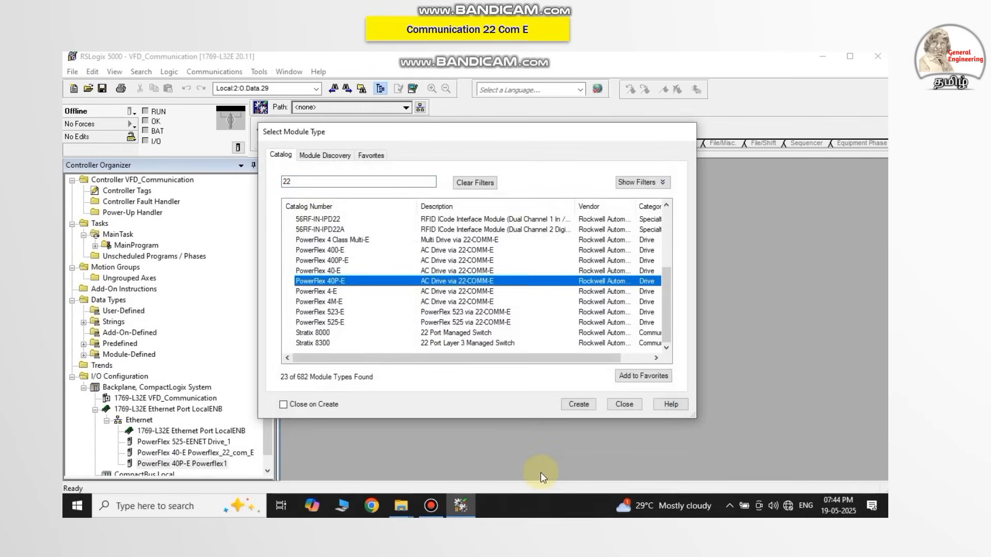
pyautogui.click(629, 407)
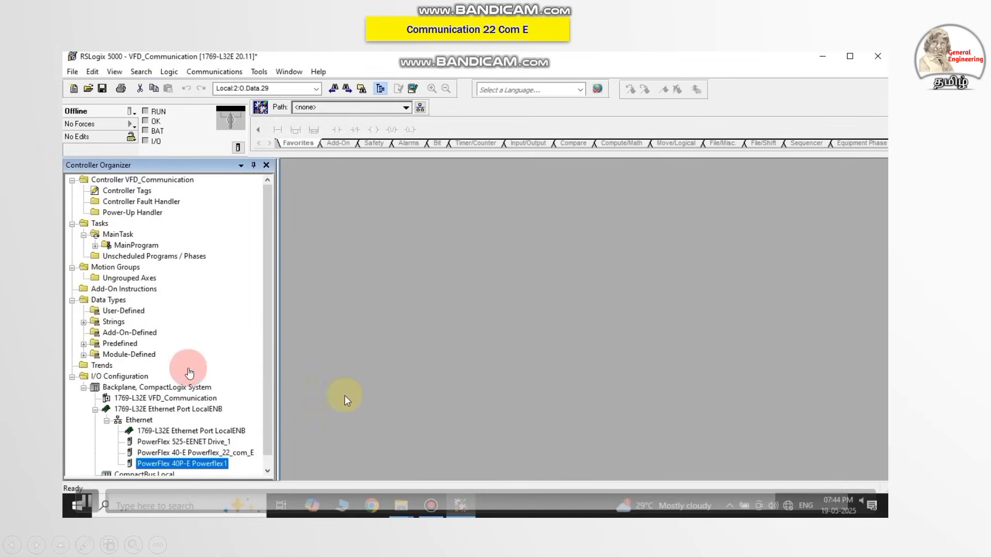
# Examine the input and output controller tags of the Powerflex_22_com_E and Powerflex1 drives.
pyautogui.click(267, 471)
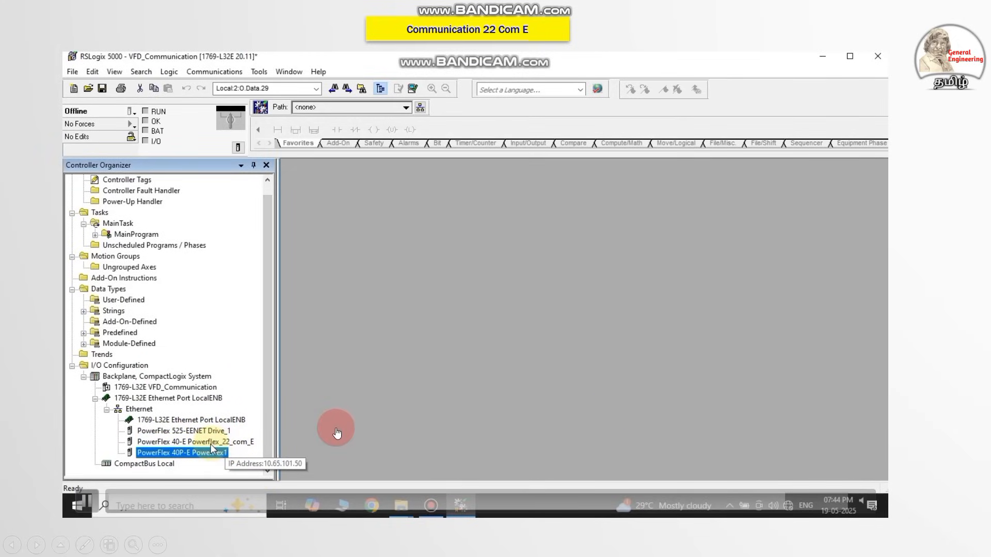
pyautogui.click(129, 180)
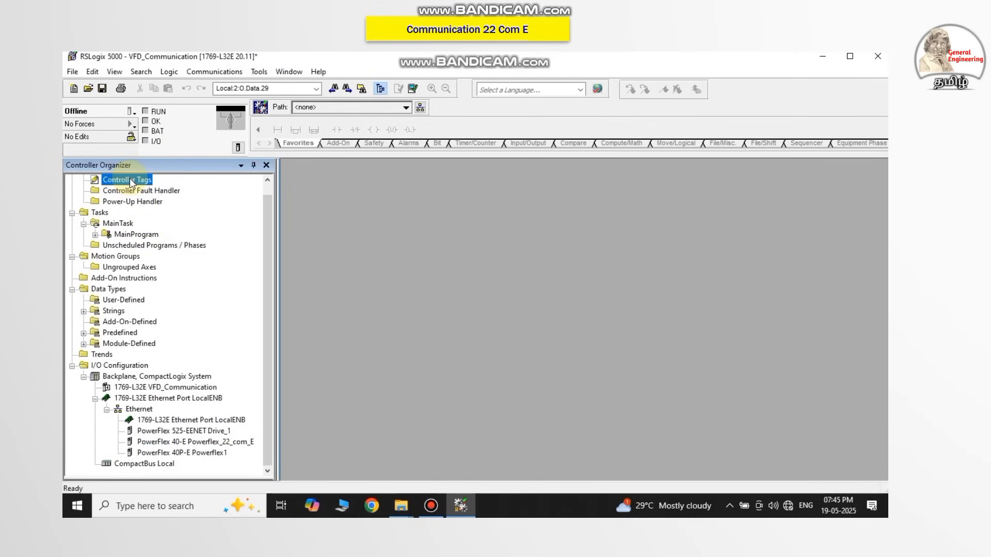
pyautogui.doubleClick(130, 181)
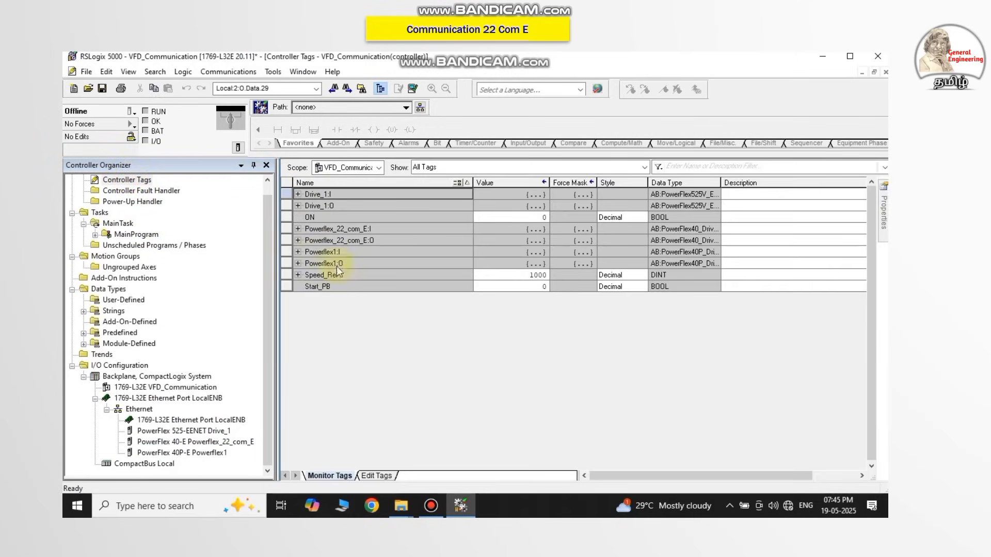
pyautogui.click(298, 228)
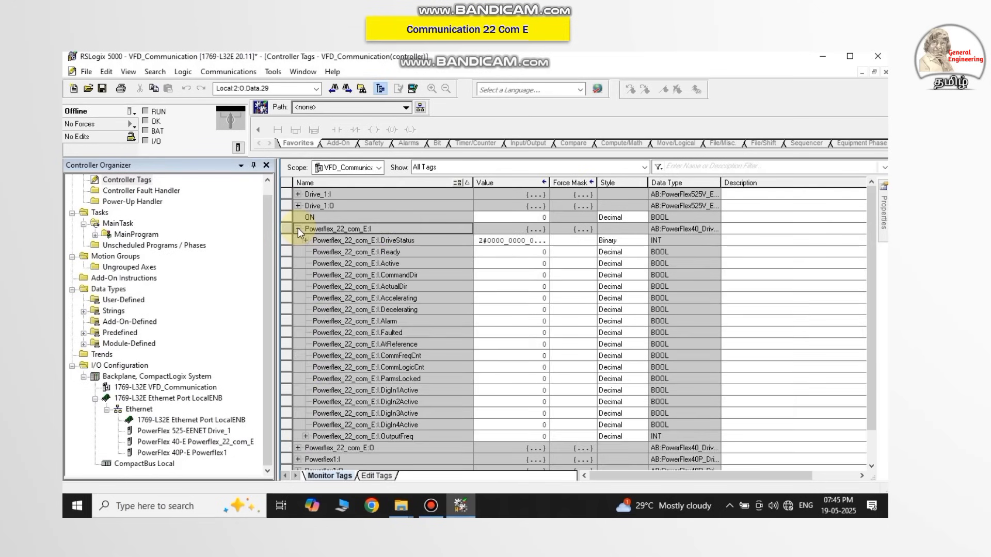
pyautogui.click(298, 229)
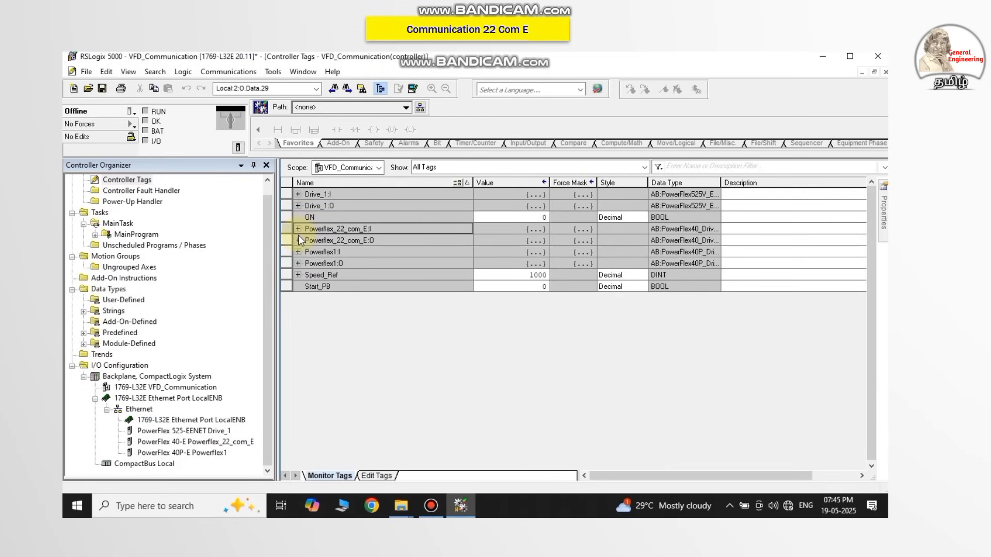
pyautogui.click(299, 239)
pyautogui.click(299, 240)
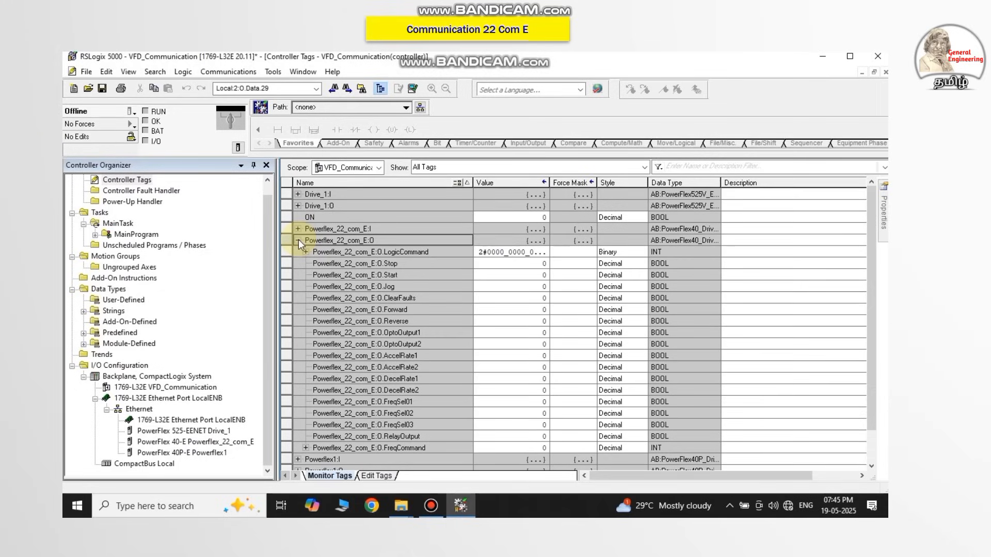
pyautogui.click(298, 239)
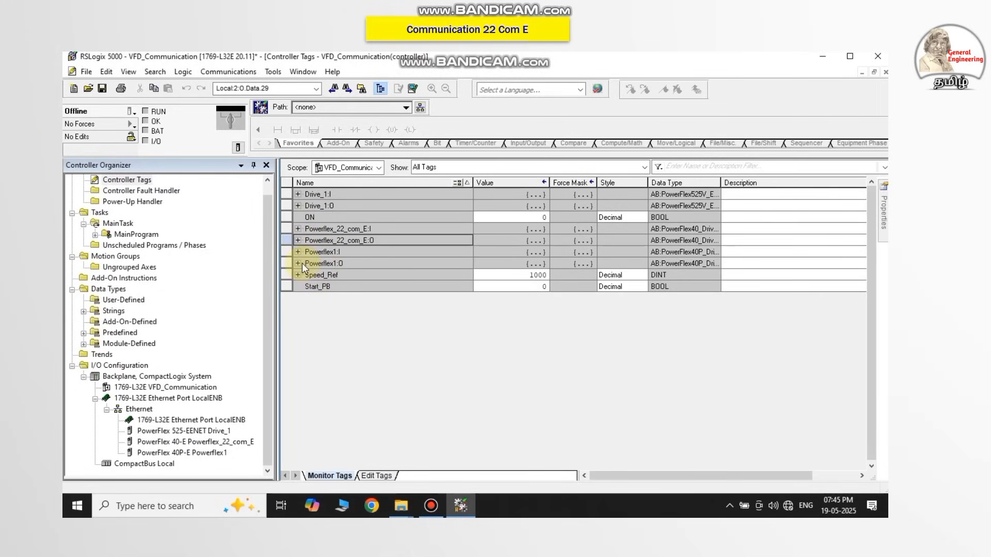
pyautogui.click(298, 252)
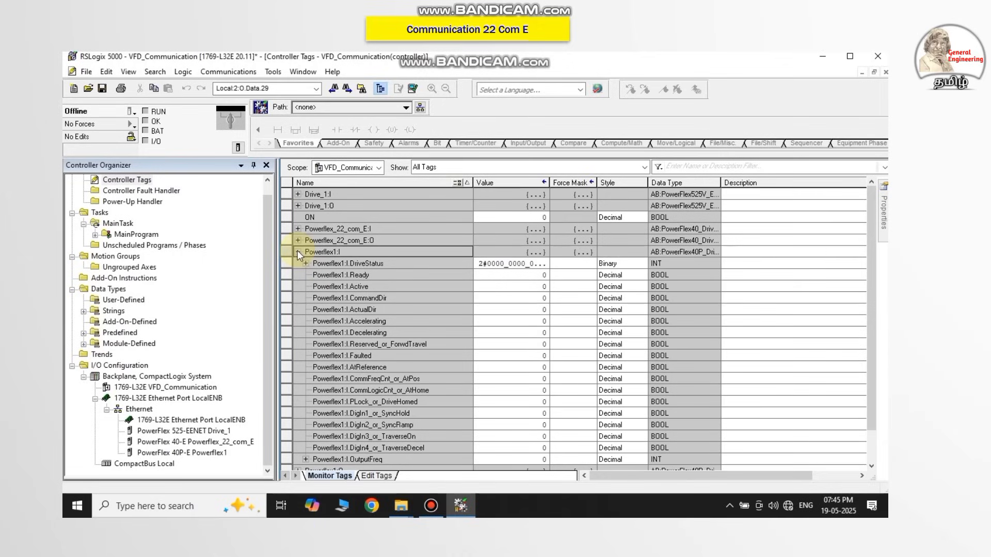
pyautogui.click(297, 251)
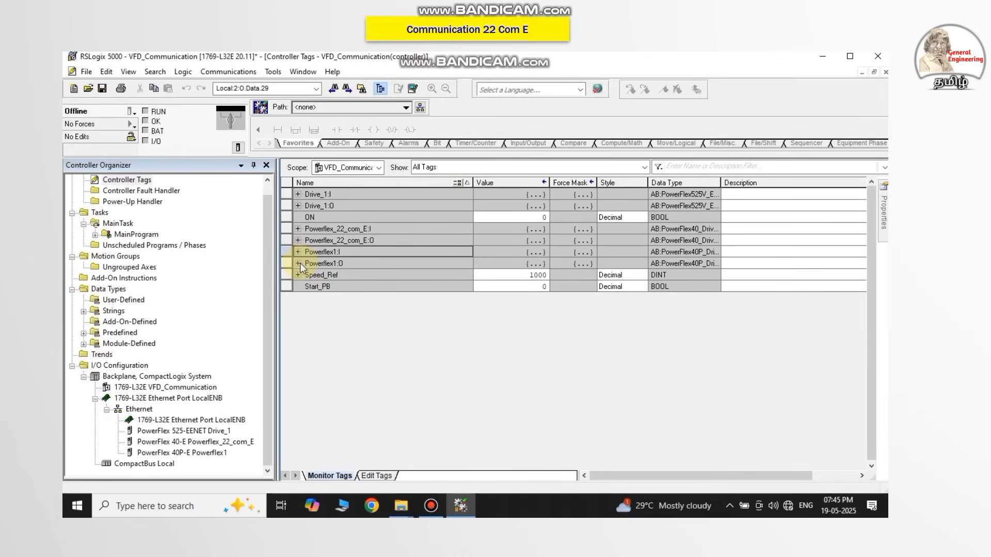
pyautogui.click(298, 264)
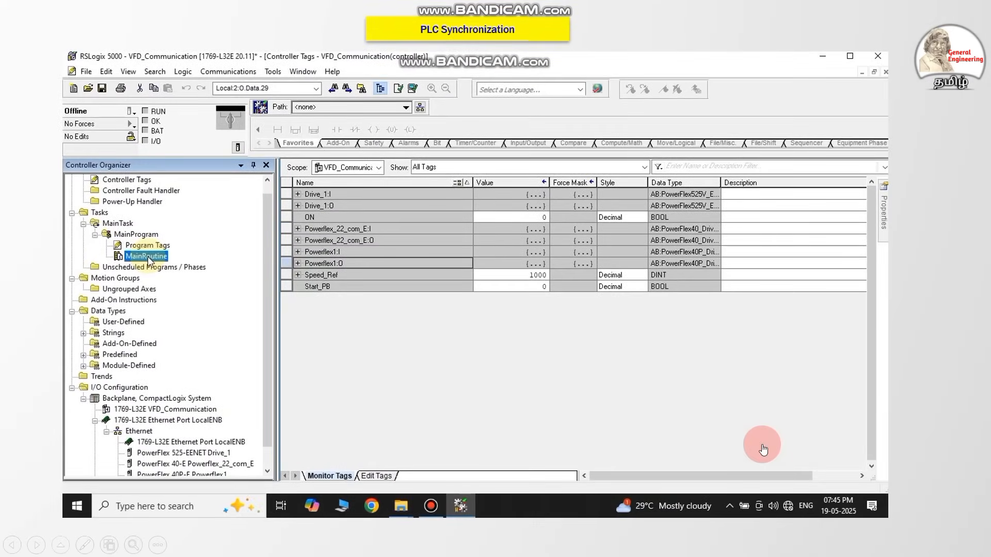
# In MainRoutine, assign the tag Powerflex_22_com_E:O.Start to the output coil on rung 0.
pyautogui.click(477, 345)
pyautogui.doubleClick(148, 257)
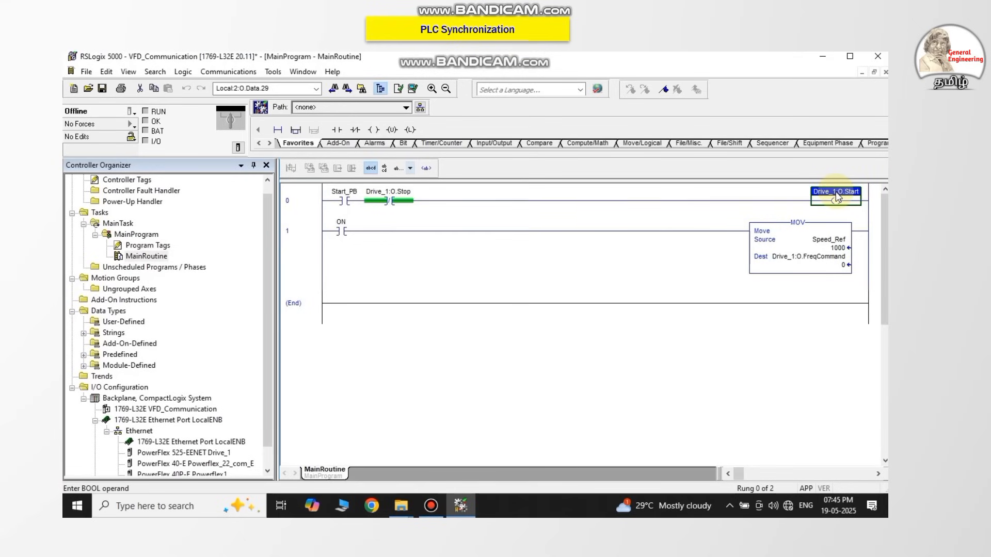
pyautogui.doubleClick(837, 194)
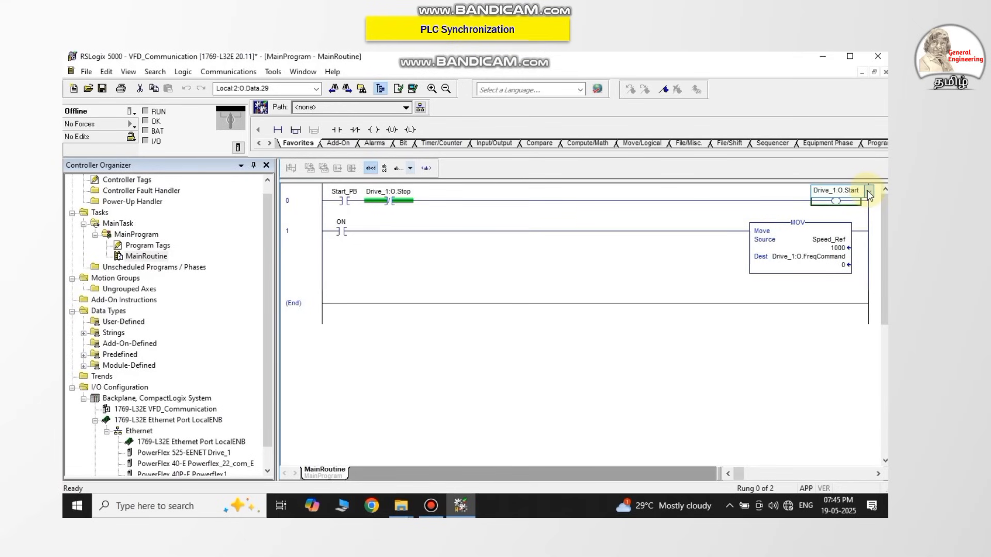
pyautogui.click(867, 192)
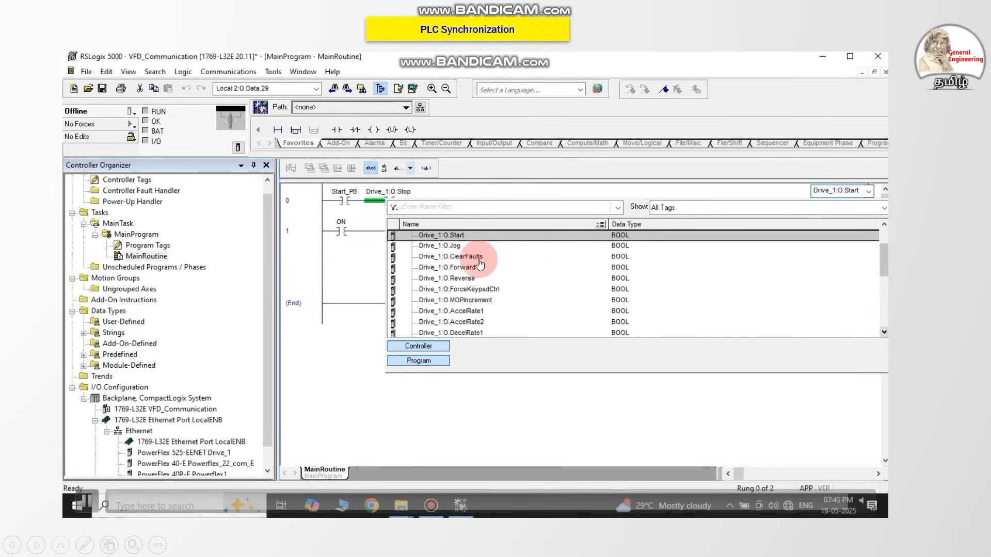
pyautogui.scroll(-3, 438, 283)
pyautogui.scroll(-3, 438, 283)
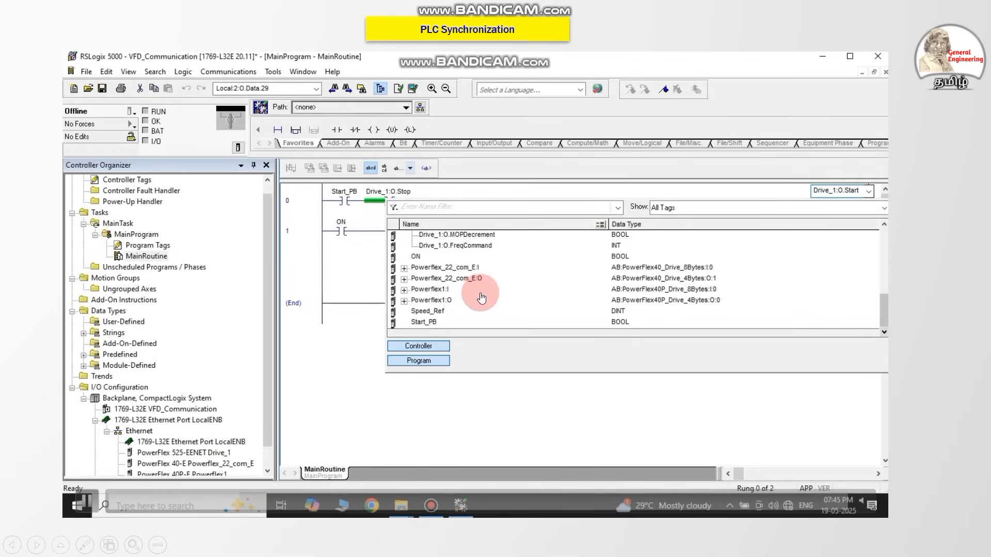
pyautogui.click(407, 281)
pyautogui.click(404, 280)
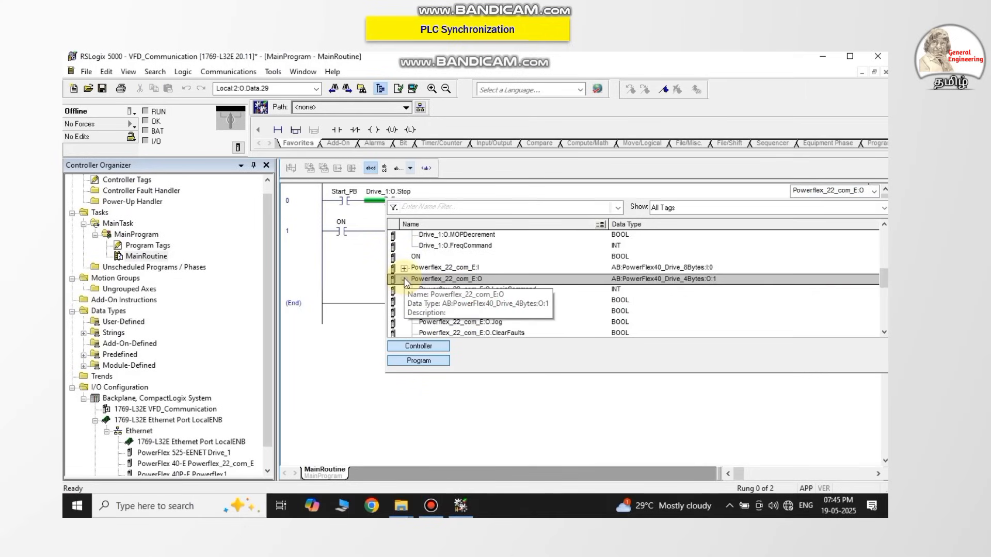
pyautogui.click(439, 312)
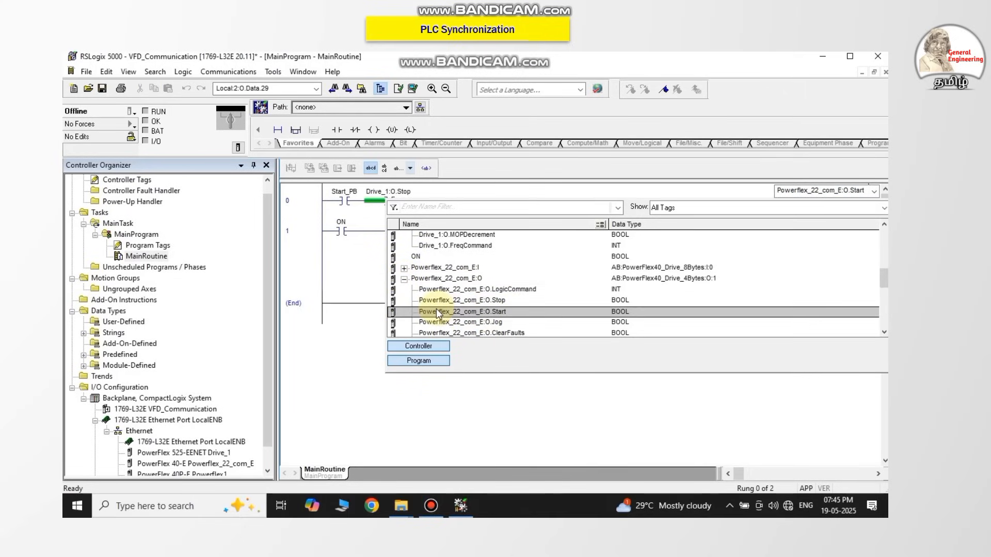
pyautogui.doubleClick(436, 310)
pyautogui.click(436, 309)
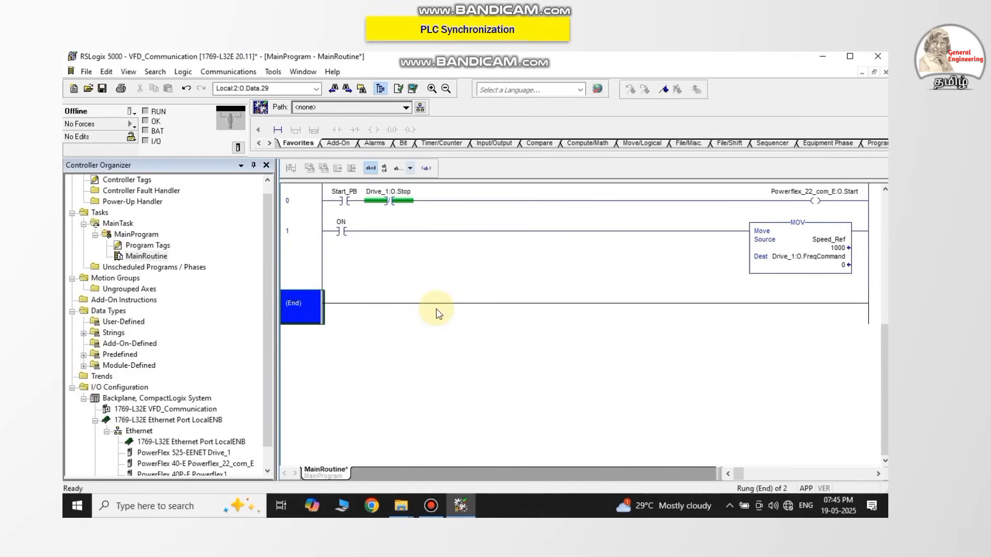
# Open the tag selection for the destination operand of the MOV instruction on rung 1.
pyautogui.doubleClick(829, 241)
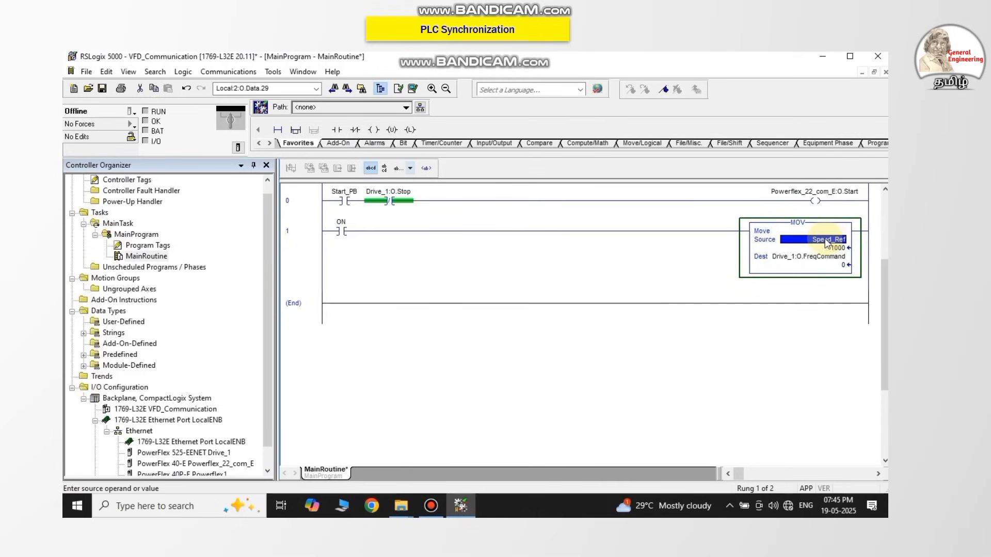
pyautogui.click(816, 258)
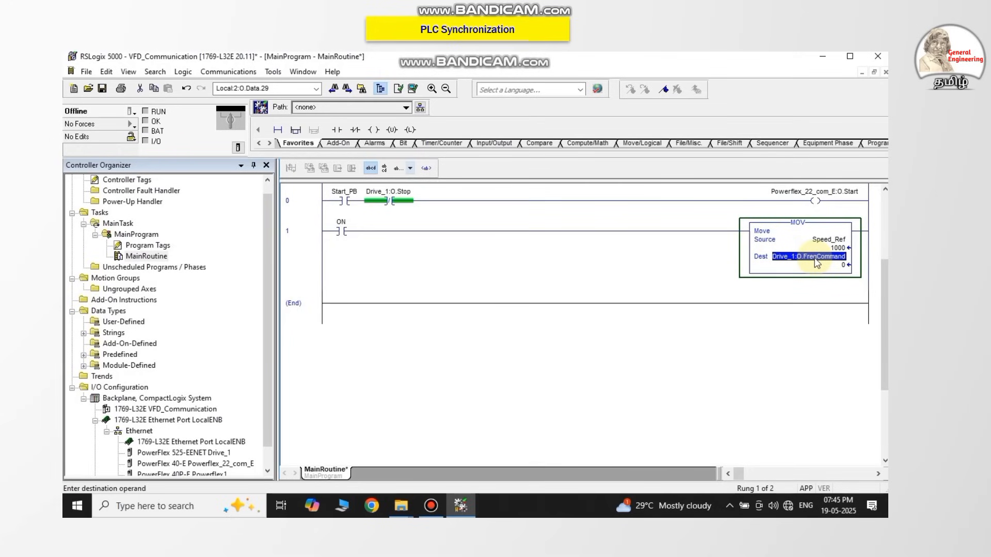
pyautogui.doubleClick(817, 258)
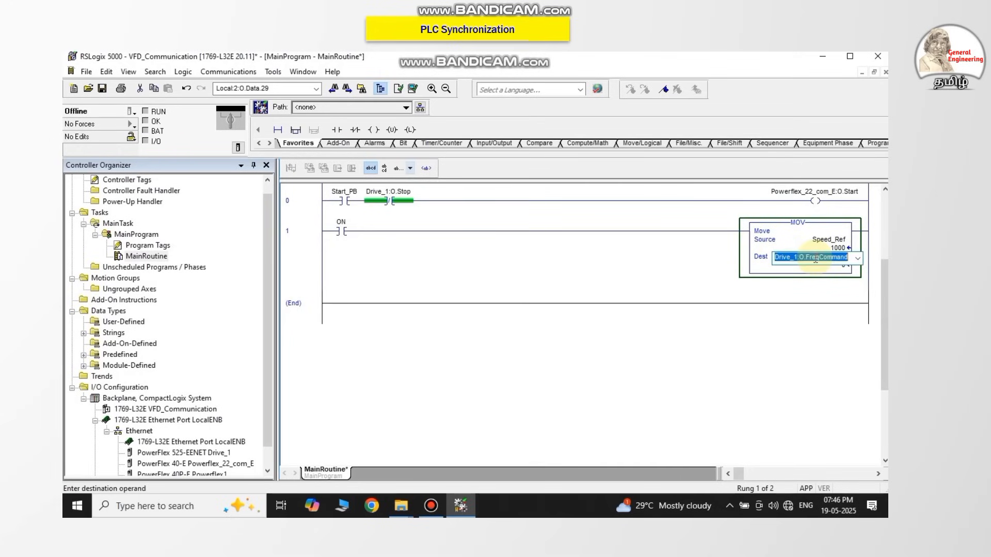
pyautogui.click(858, 262)
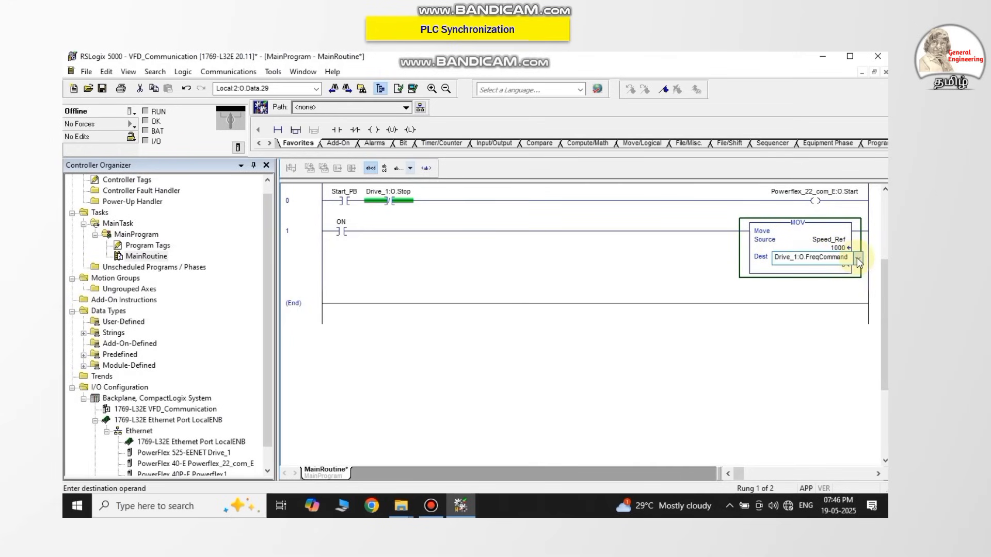